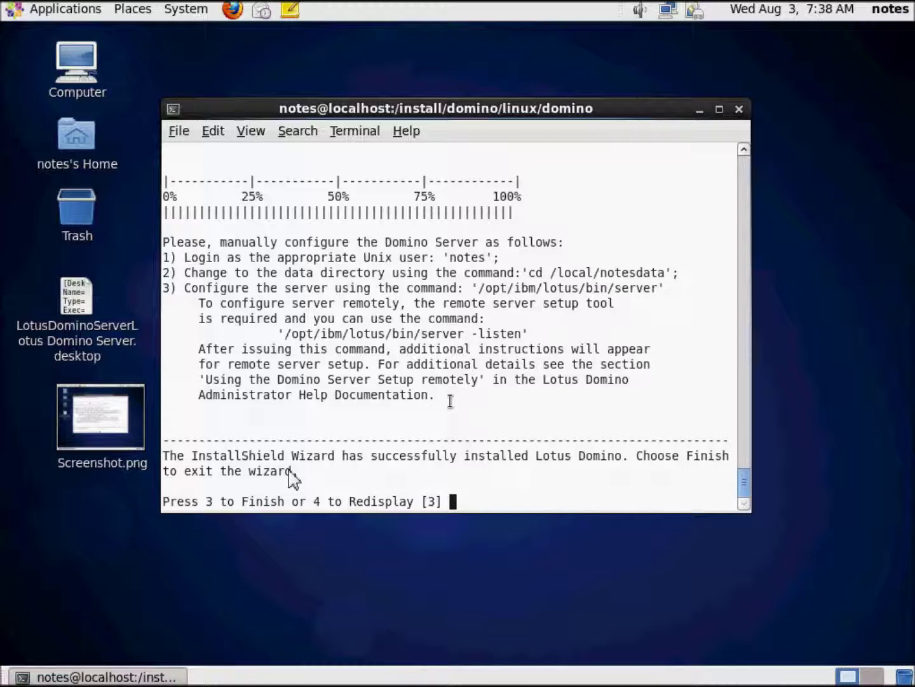
Step: Accept the default Finish option so the Lotus Domino installer exits to the root prompt
{"action": "key", "text": "Return"}
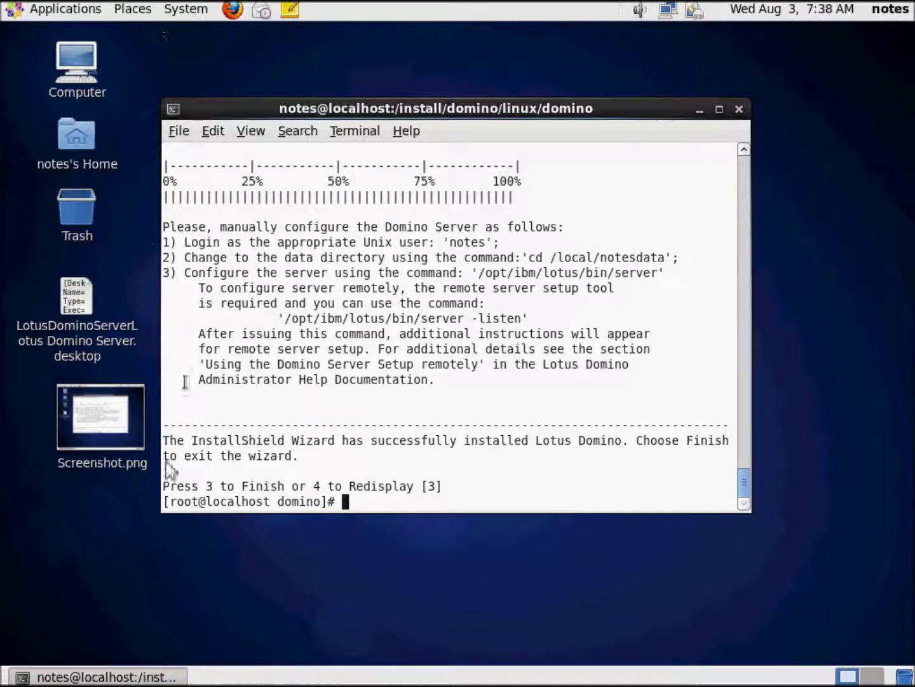
Step: Highlight root in the prompt, then leave the root shell with exit
{"action": "double_click", "coordinate": [191, 501]}
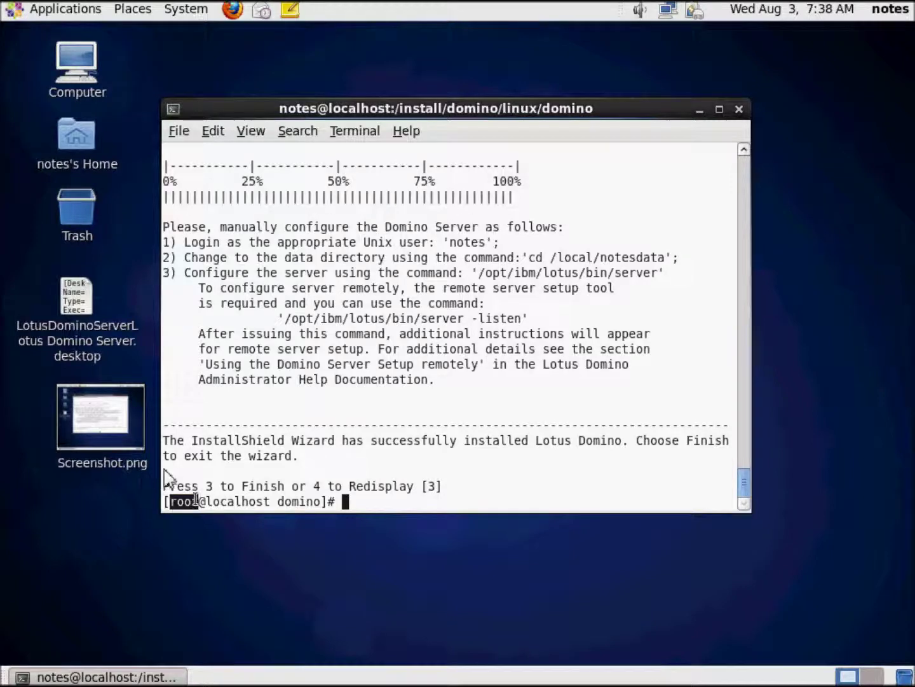
{"action": "left_click", "coordinate": [261, 474]}
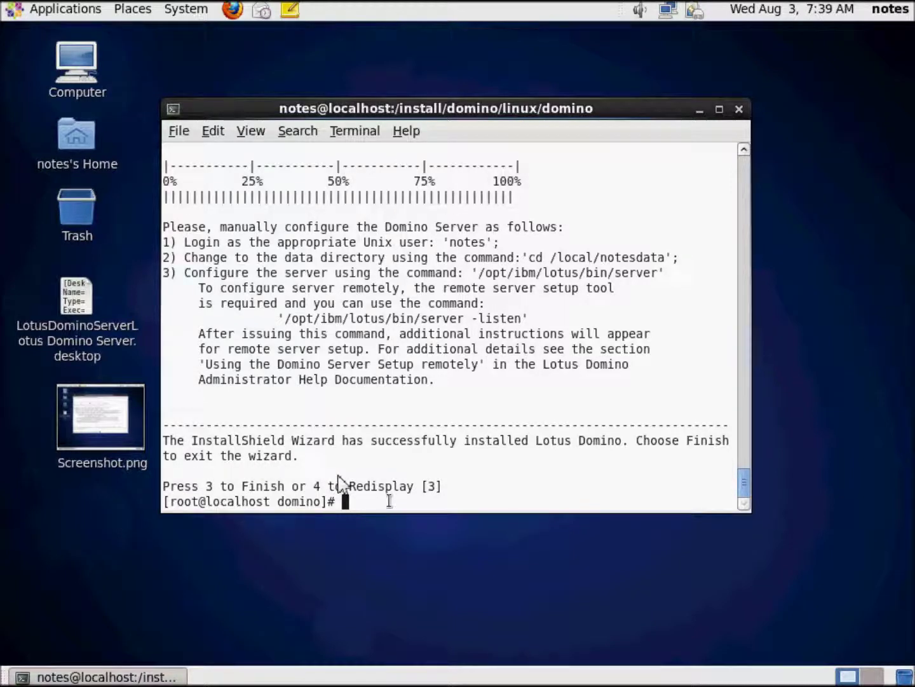
{"action": "type", "text": "exit"}
{"action": "key", "text": "Return"}
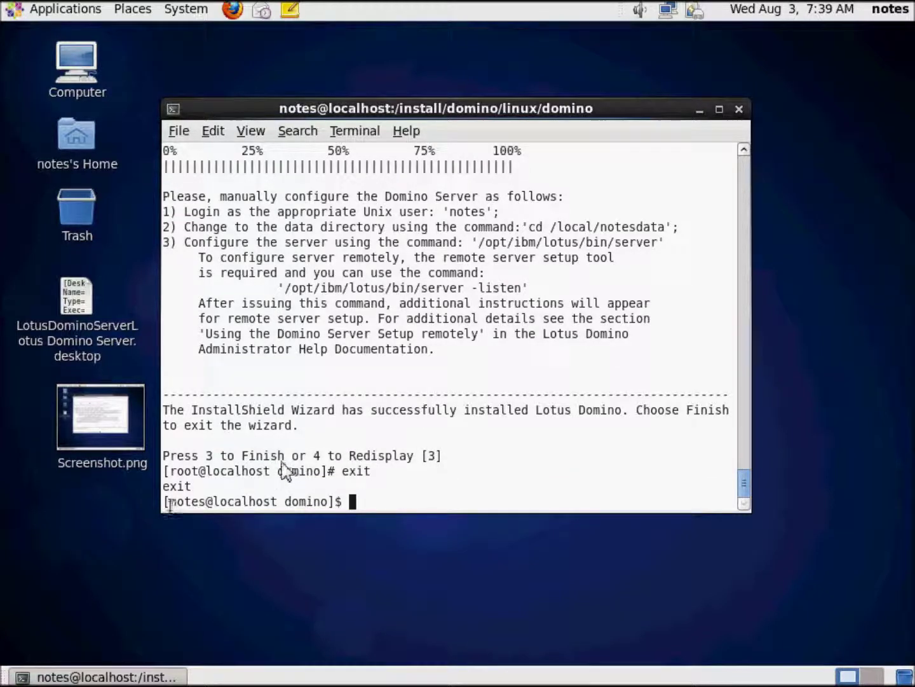
Step: Highlight the notes user in the new prompt and begin typing a cd to /local
{"action": "left_click_drag", "start_coordinate": [169, 502], "coordinate": [204, 502]}
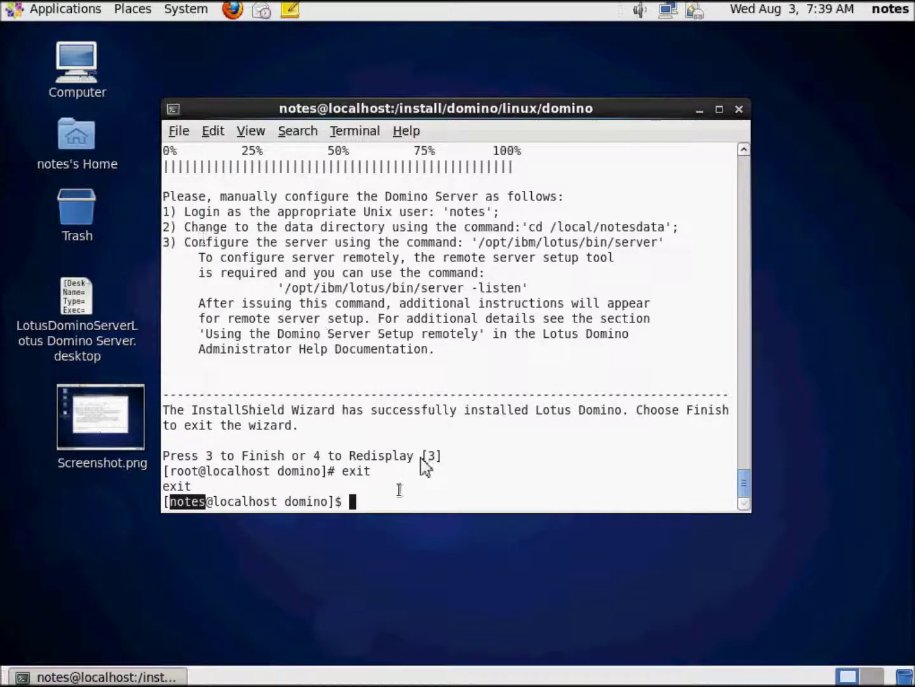
{"action": "left_click", "coordinate": [394, 470]}
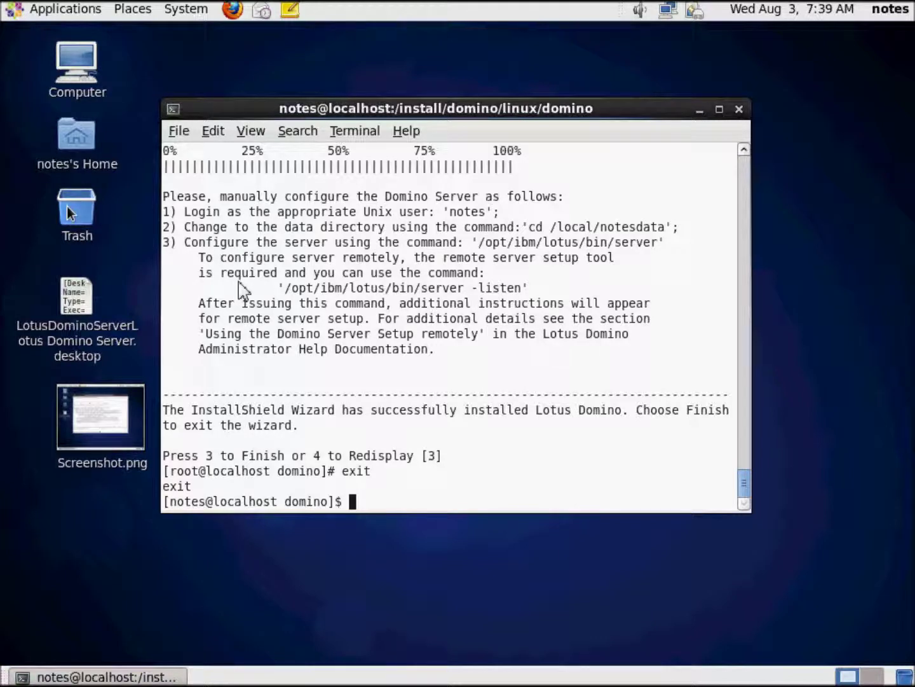
{"action": "type", "text": "cd /locl"}
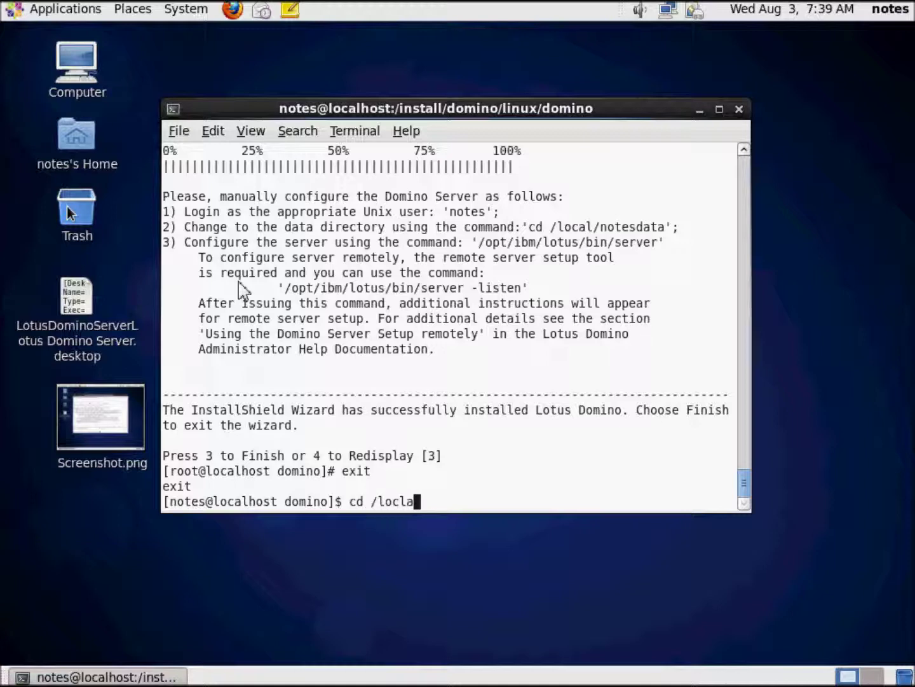
{"action": "type", "text": "a"}
Step: Fix the path to /local/notesdata, change into it, and run /opt/ibm/lotus/bin/server
{"action": "key", "text": "BackSpace"}
{"action": "key", "text": "BackSpace"}
{"action": "type", "text": "al/notesdata"}
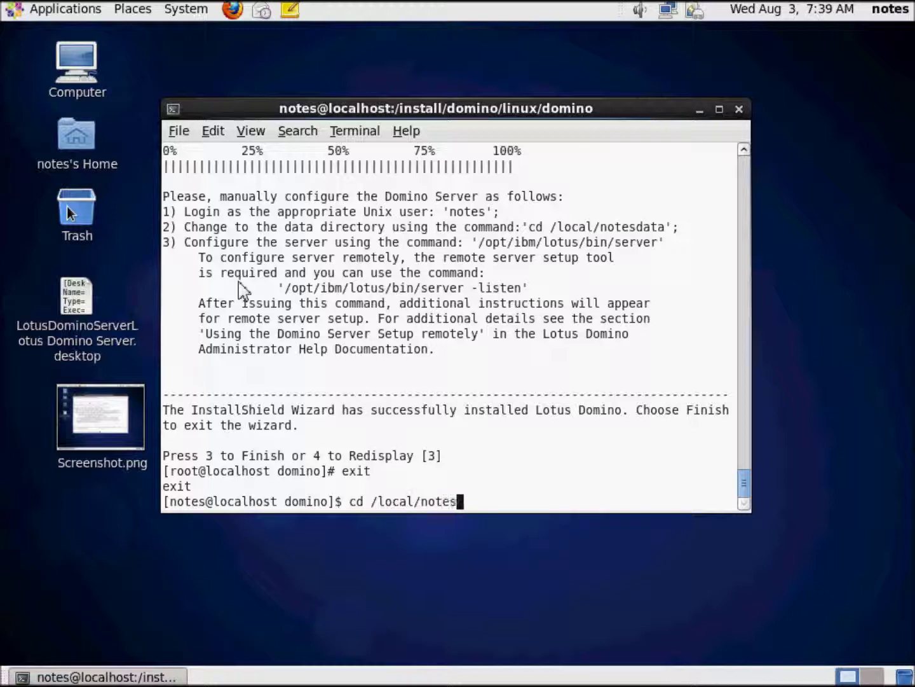
{"action": "key", "text": "Return"}
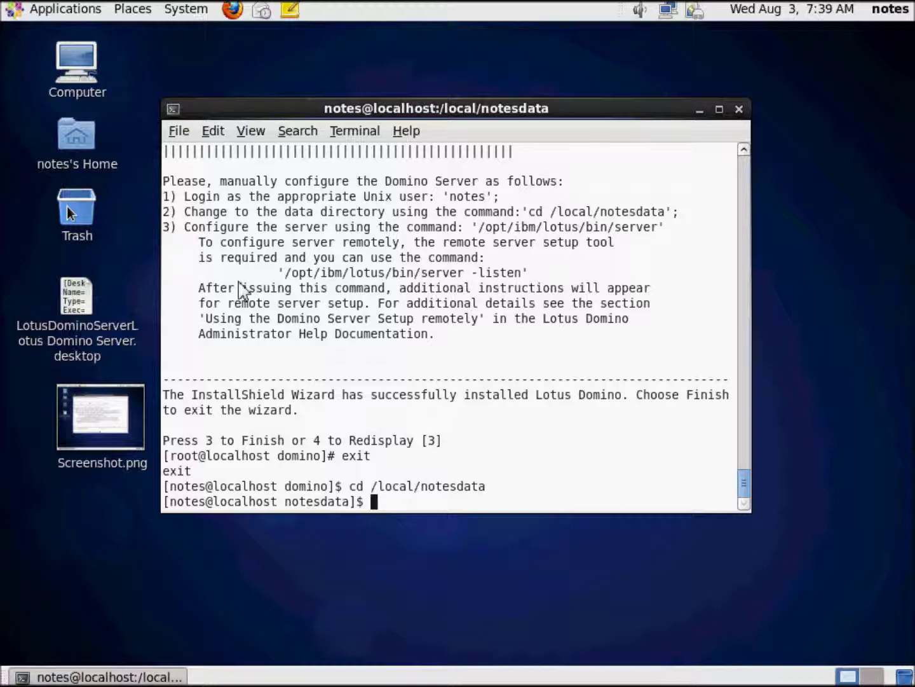
{"action": "type", "text": "/opt/ibm/lo"}
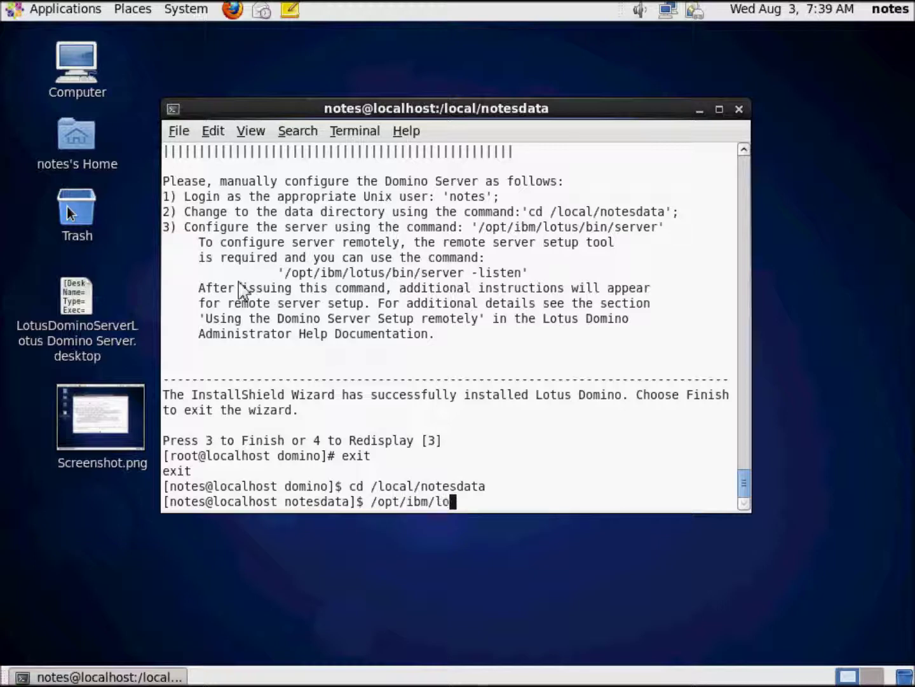
{"action": "type", "text": "tus/bin/server"}
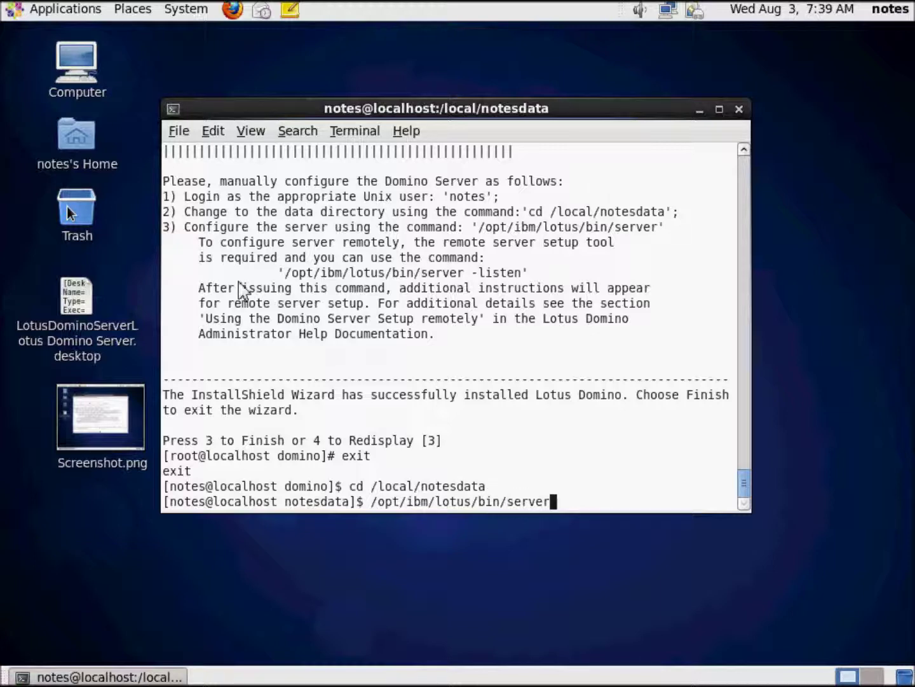
{"action": "key", "text": "Return"}
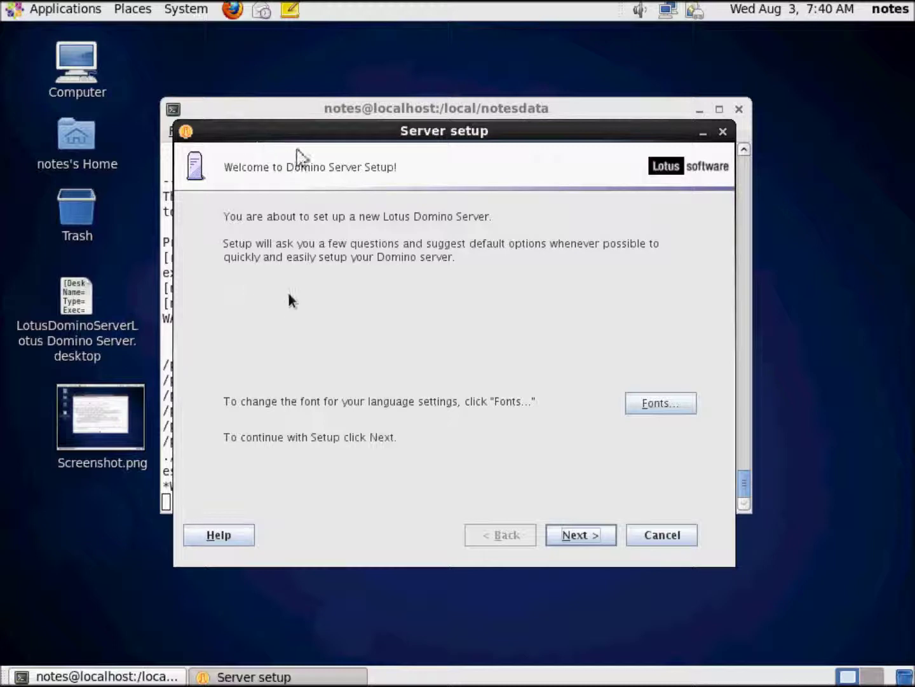
Step: Pass the welcome page and keep 'Set up the first server or a stand-alone server'
{"action": "left_click", "coordinate": [580, 538]}
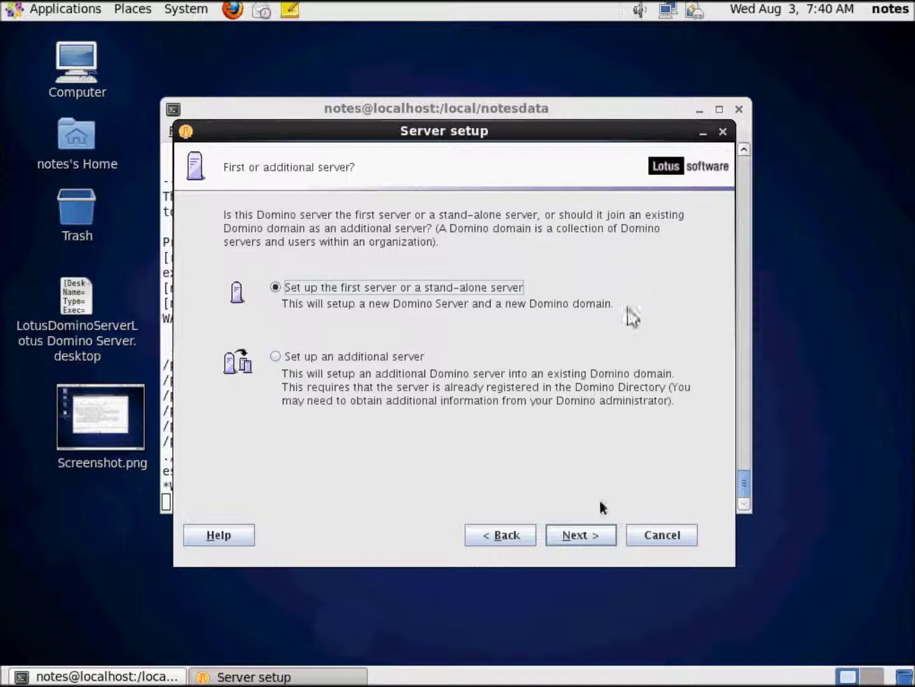
{"action": "left_click", "coordinate": [590, 534]}
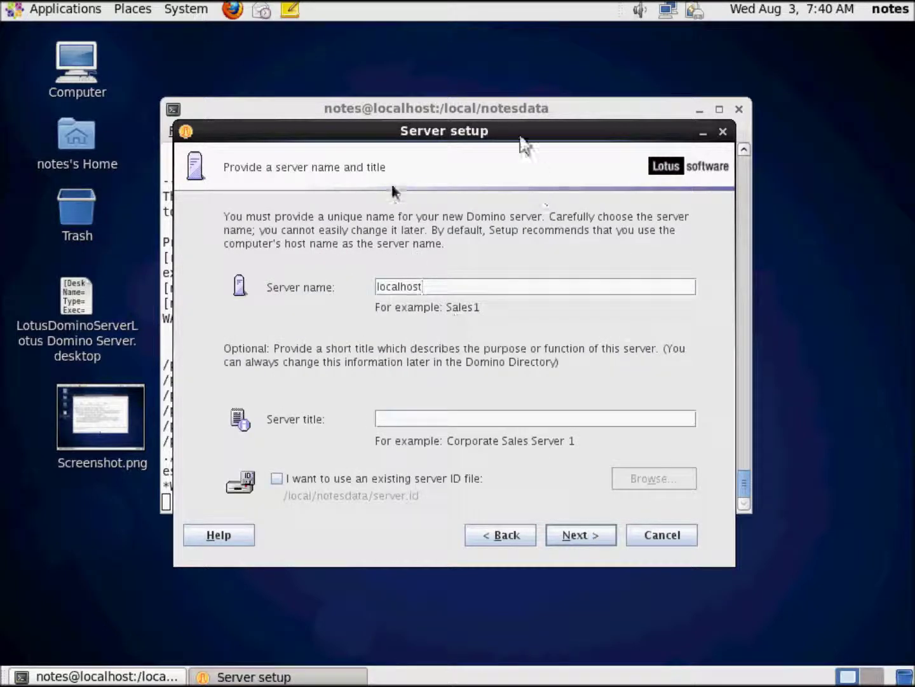
Step: Replace localhost with server name Demo1 and title 'Traveler Demonstration Server', then continue
{"action": "left_click_drag", "start_coordinate": [377, 286], "coordinate": [463, 281]}
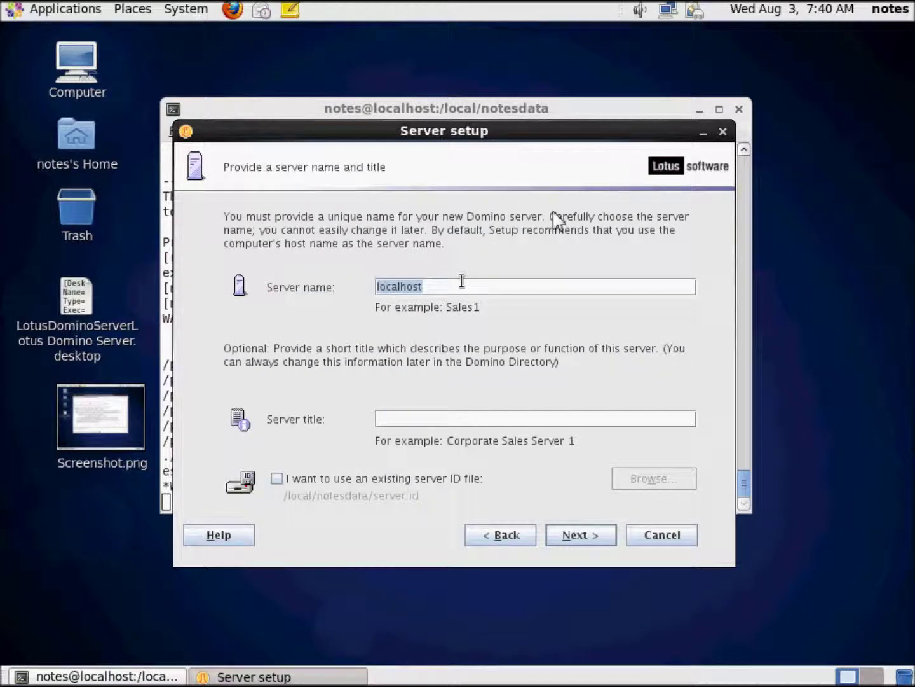
{"action": "type", "text": "Demo1"}
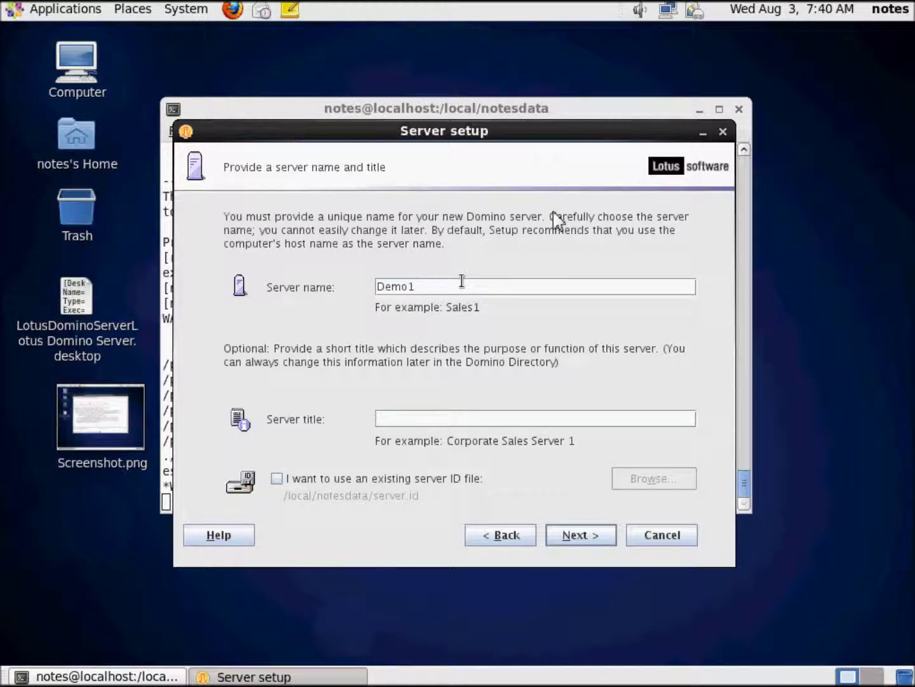
{"action": "key", "text": "Tab"}
{"action": "type", "text": "Traveler Demon"}
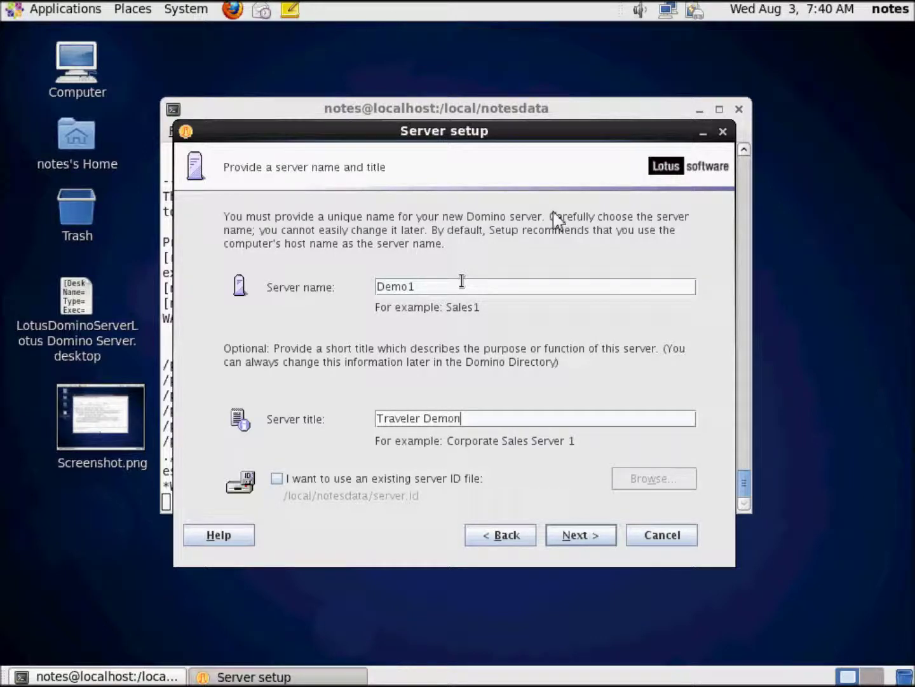
{"action": "type", "text": "star"}
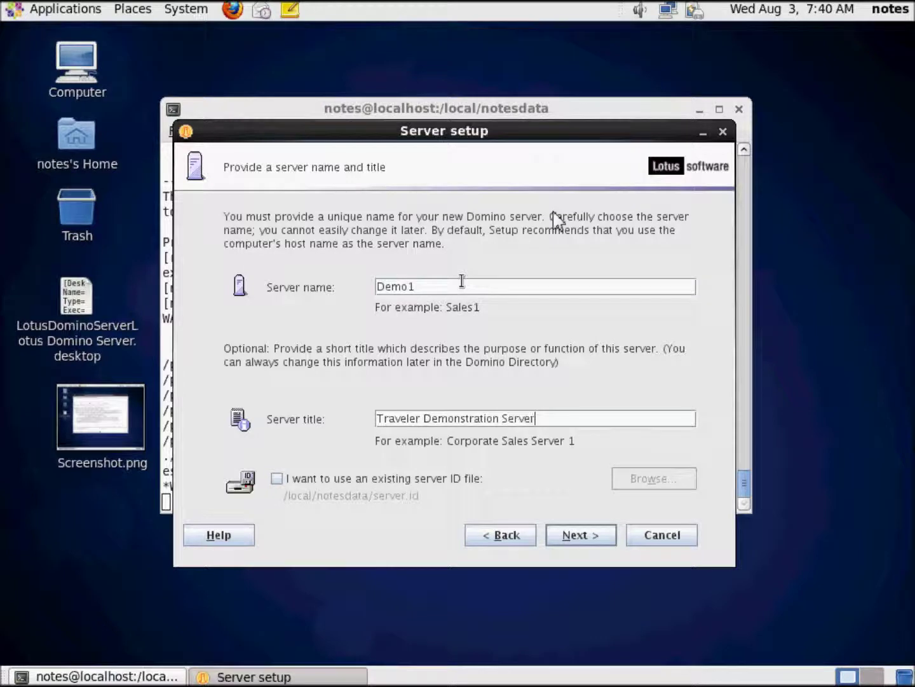
{"action": "left_click", "coordinate": [590, 538]}
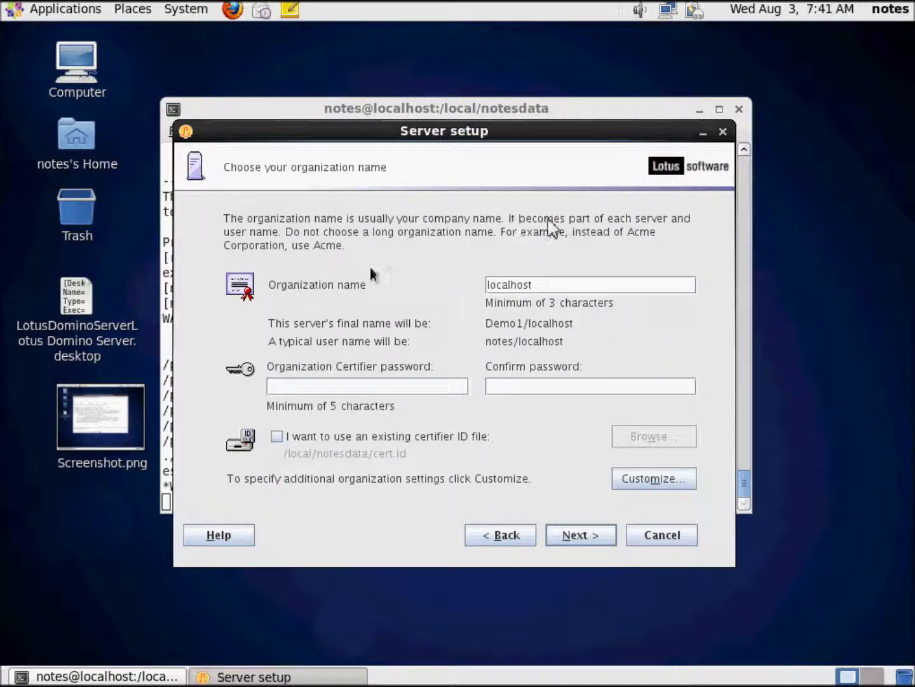
Step: Name the organization Demo and enter and confirm the certifier password
{"action": "double_click", "coordinate": [574, 284]}
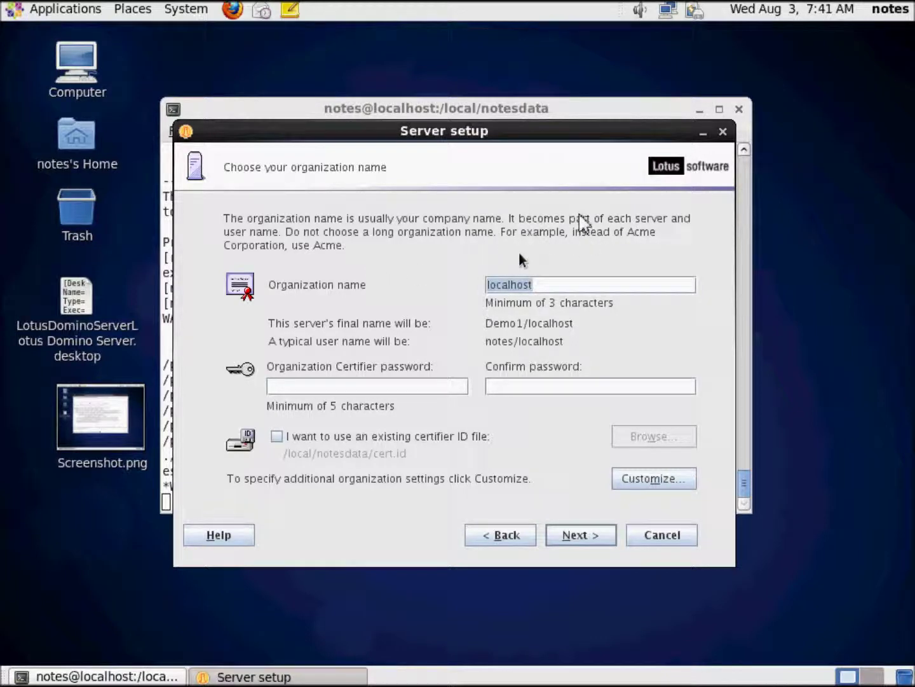
{"action": "type", "text": "Demo"}
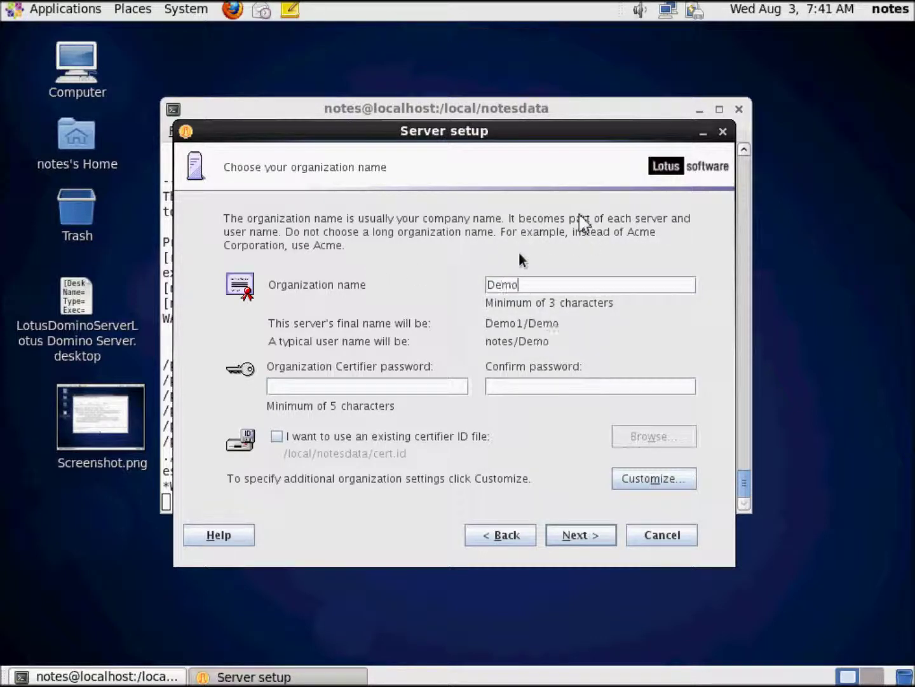
{"action": "key", "text": "Tab"}
{"action": "key", "text": "Tab"}
{"action": "type", "text": "pa"}
{"action": "key", "text": "BackSpace"}
{"action": "key", "text": "BackSpace"}
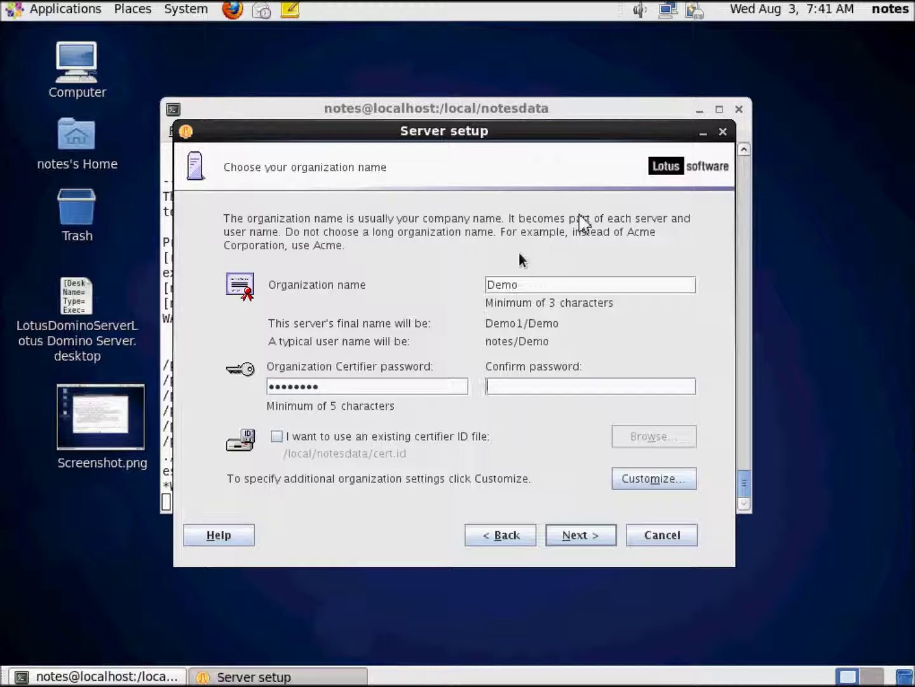
{"action": "type", "text": "password1"}
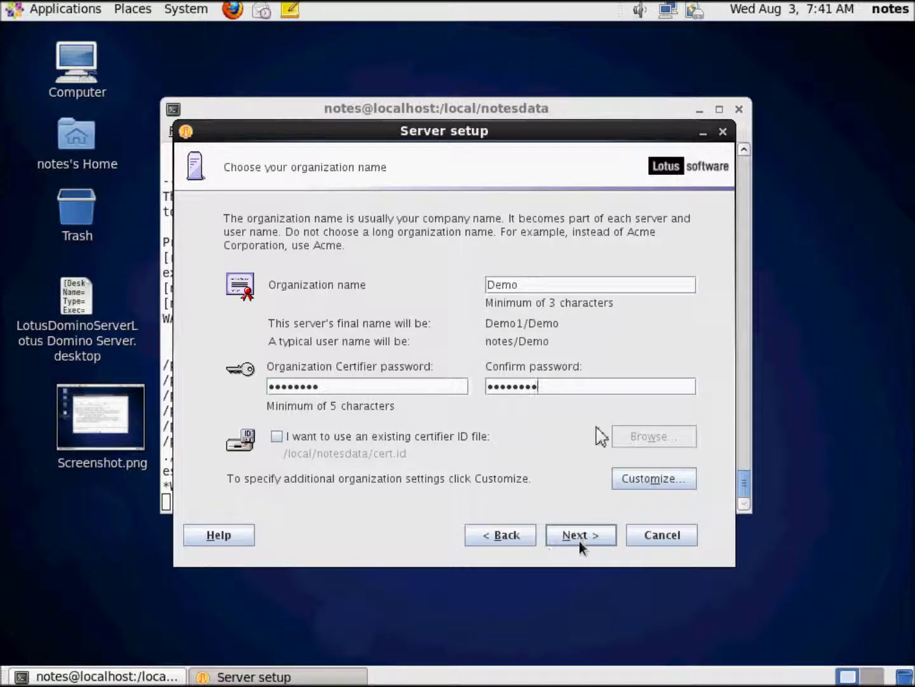
Step: Set the Domino domain name to Acme and continue to the administrator page
{"action": "left_click", "coordinate": [582, 534]}
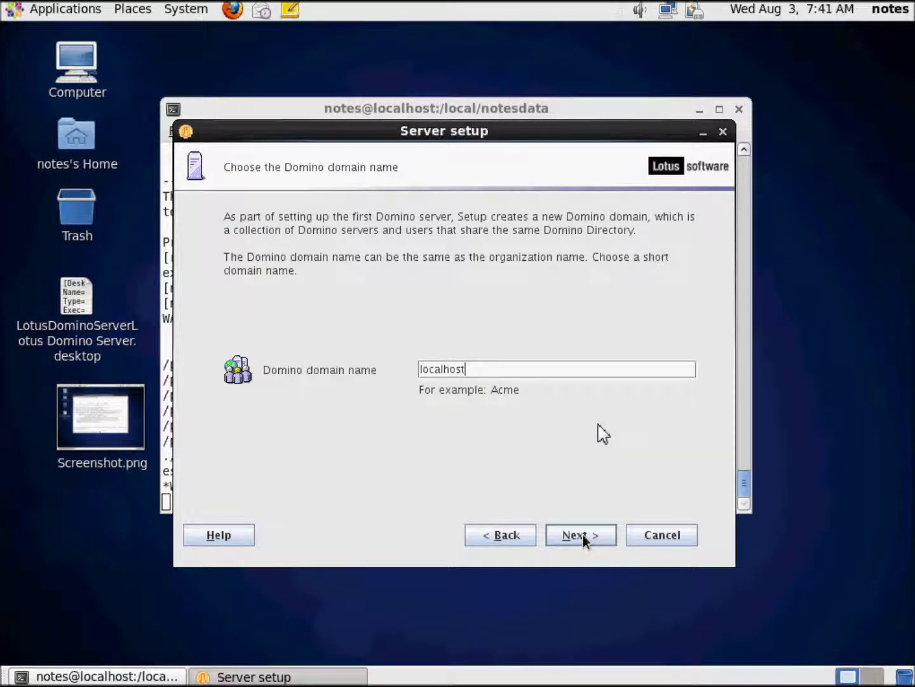
{"action": "double_click", "coordinate": [484, 369]}
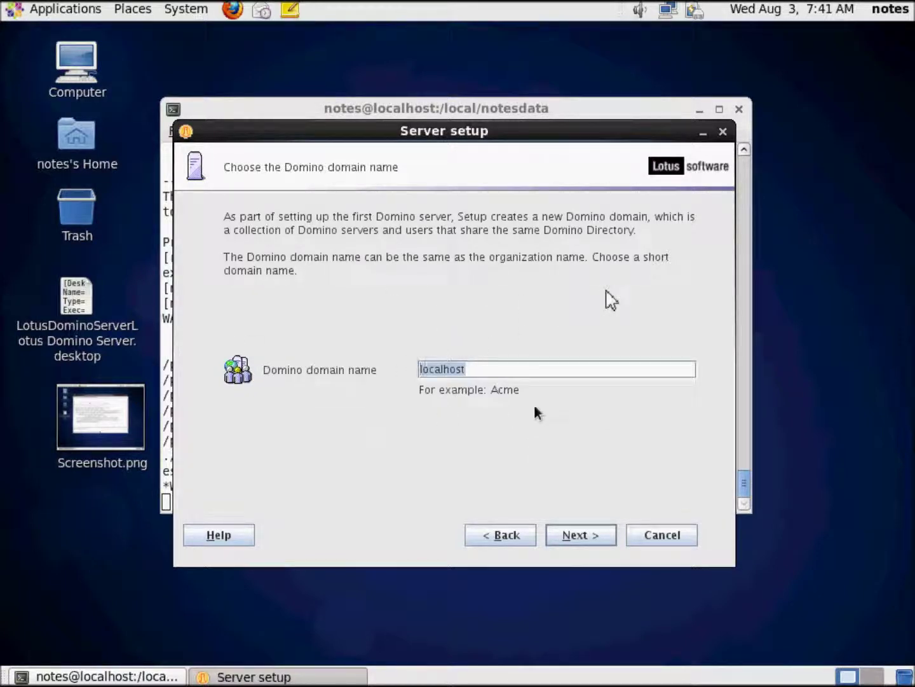
{"action": "type", "text": "Acme"}
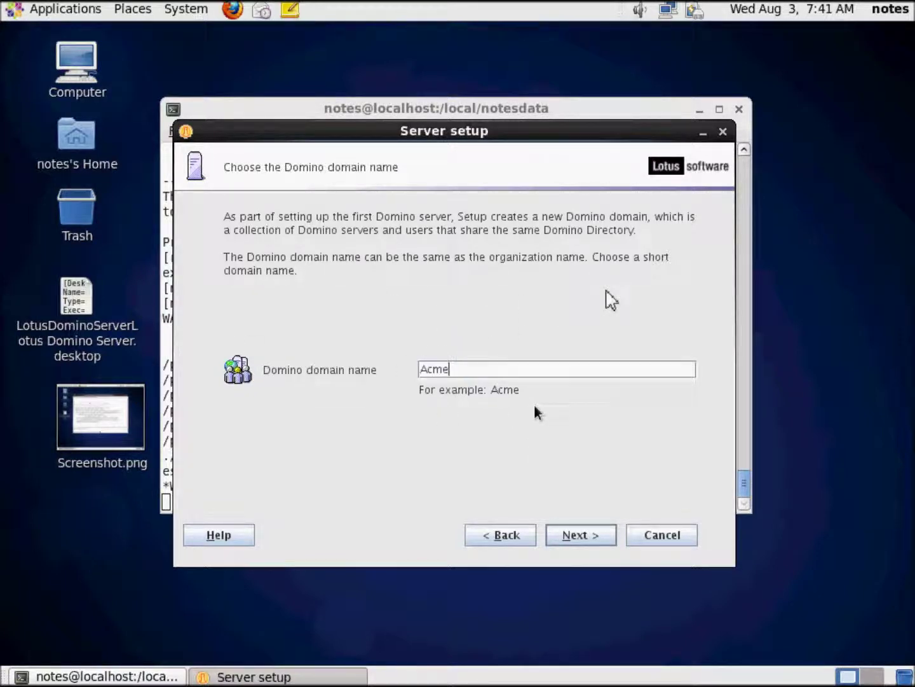
{"action": "left_click", "coordinate": [581, 536]}
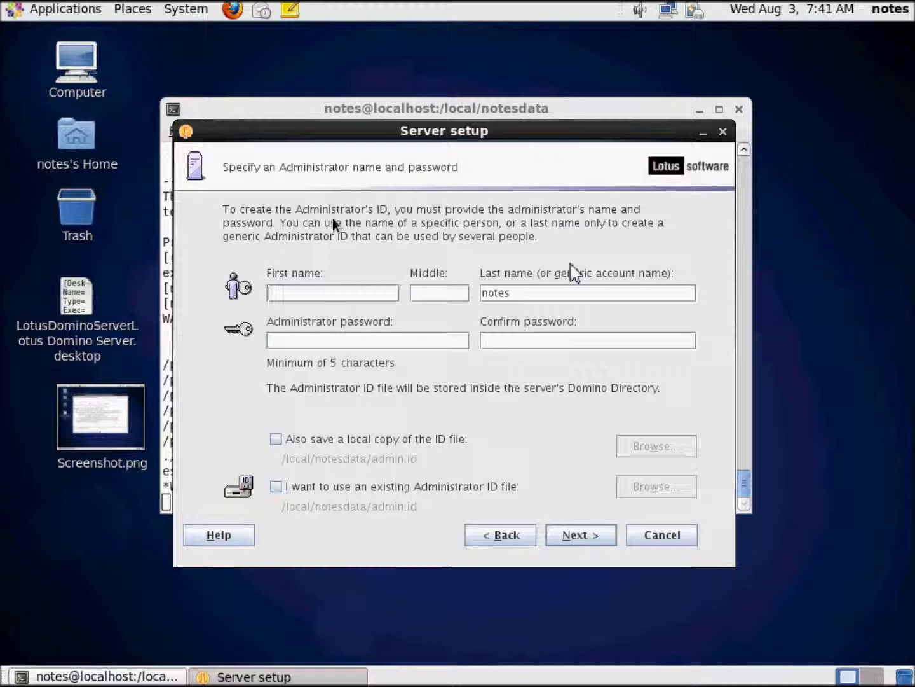
Step: Enter the administrator's first and last name plus a confirmed password, then continue
{"action": "key", "text": "Tab"}
{"action": "key", "text": "Tab"}
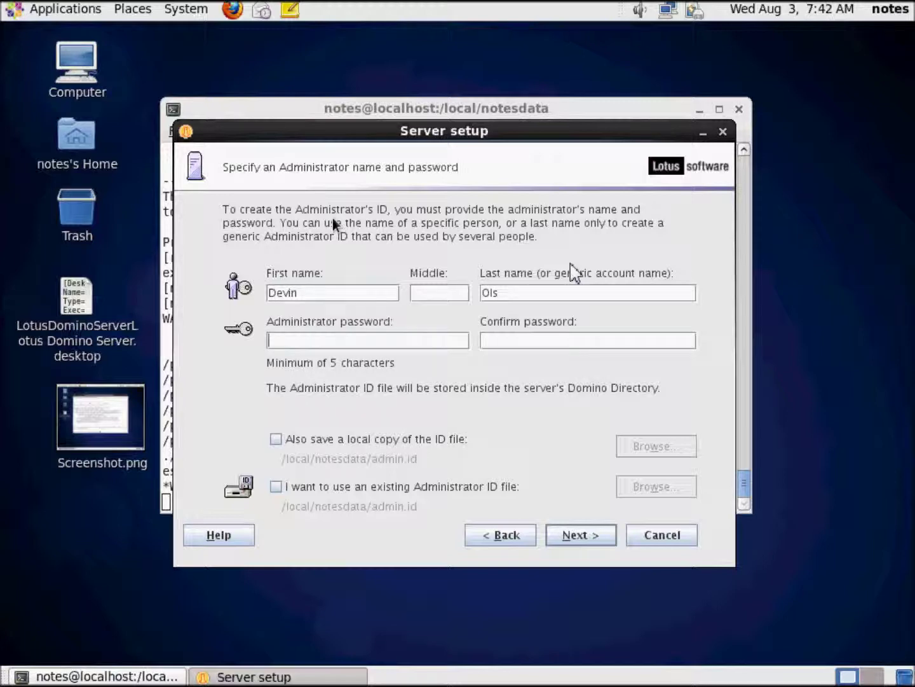
{"action": "type", "text": "••••••••"}
{"action": "key", "text": "Tab"}
{"action": "type", "text": "••••••••"}
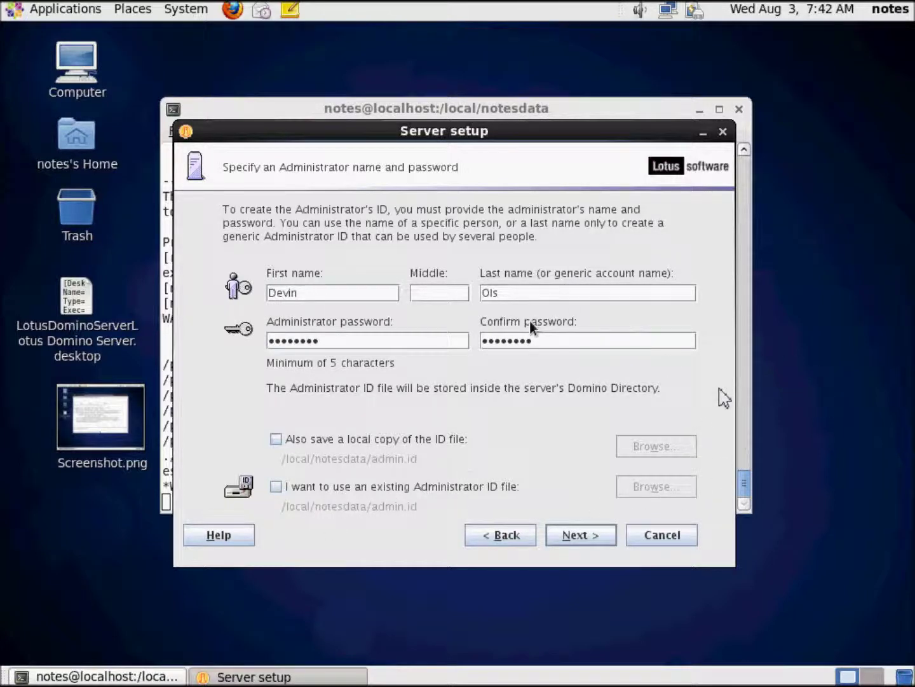
{"action": "left_click", "coordinate": [579, 538]}
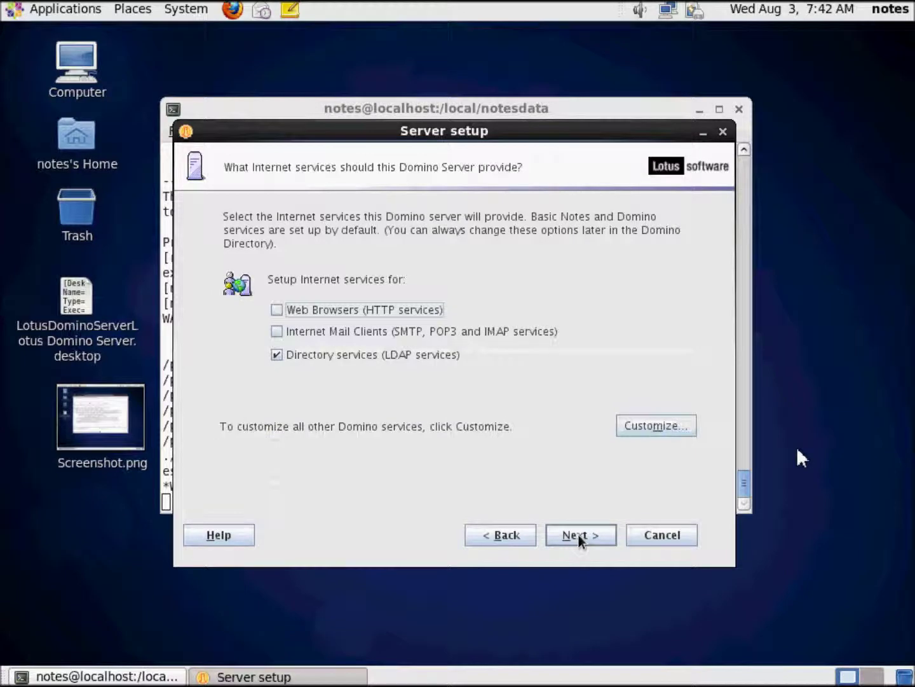
Step: Enable Web Browsers (HTTP) and Internet Mail services, accept network and security defaults, and reach the review page
{"action": "left_click", "coordinate": [278, 311]}
{"action": "left_click", "coordinate": [279, 330]}
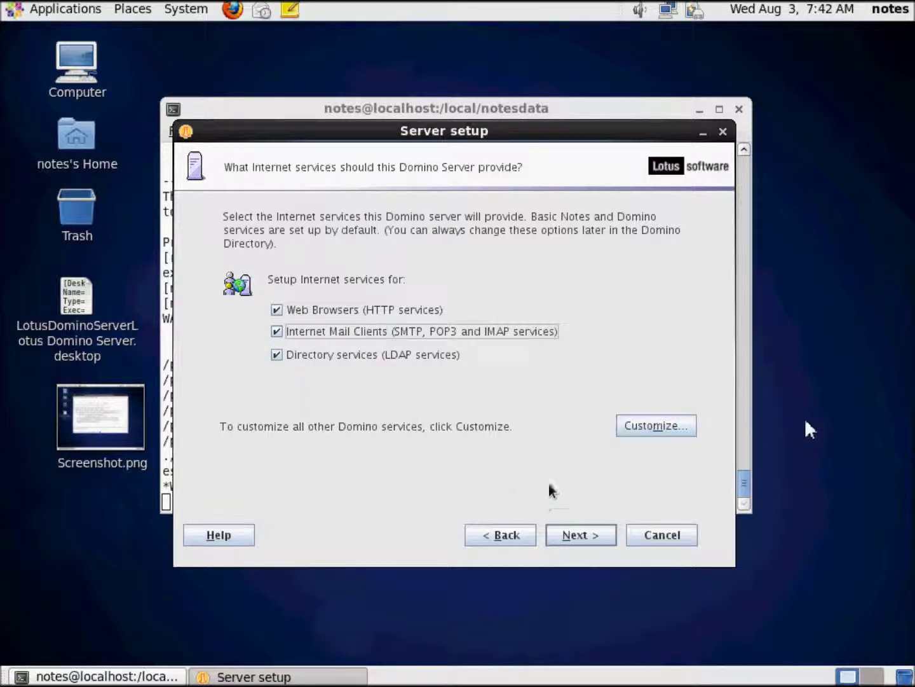
{"action": "left_click", "coordinate": [575, 537]}
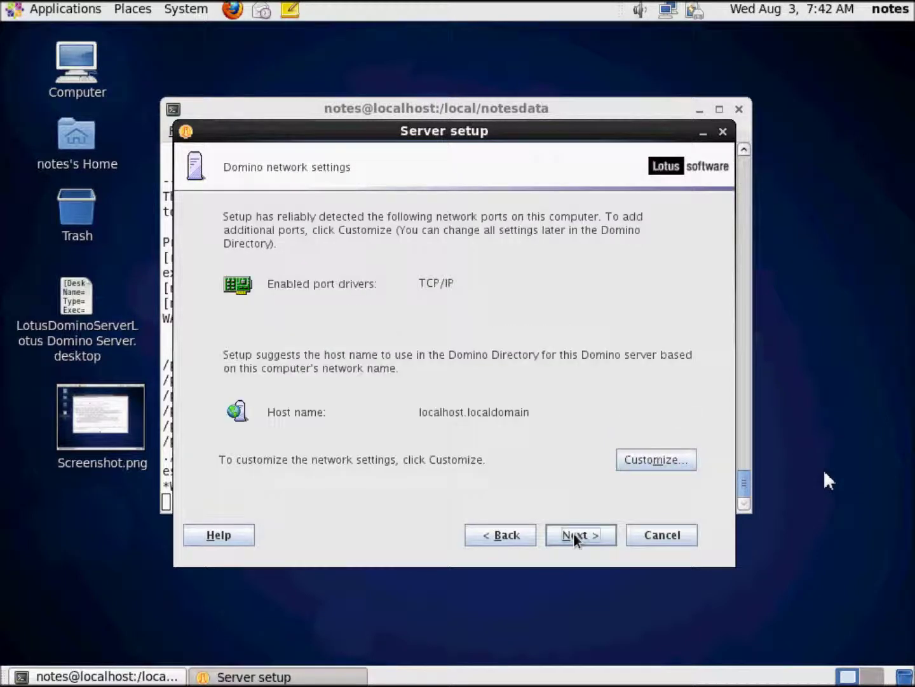
{"action": "left_click", "coordinate": [574, 542]}
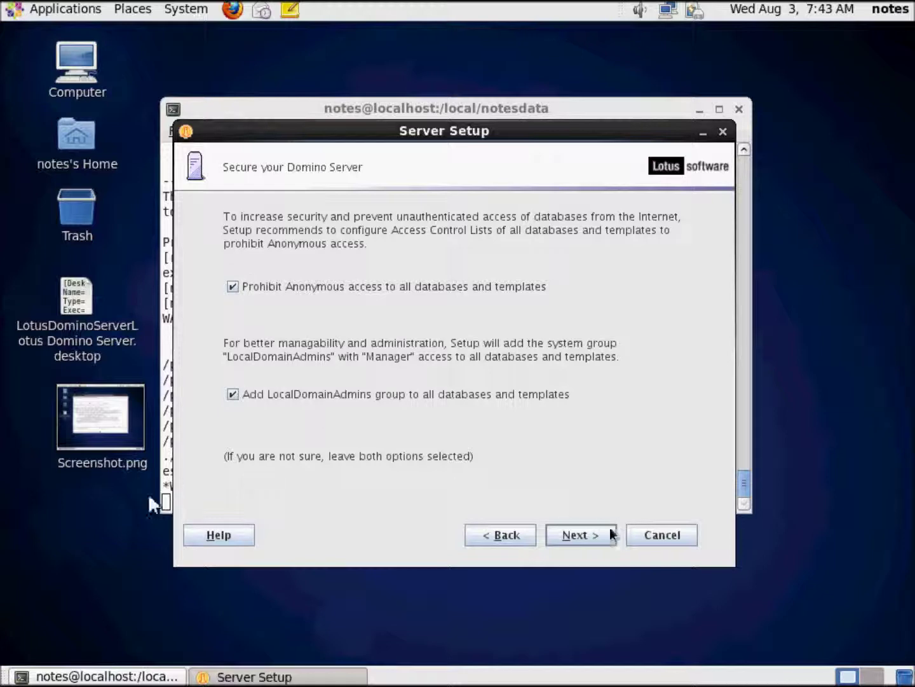
{"action": "left_click", "coordinate": [594, 538]}
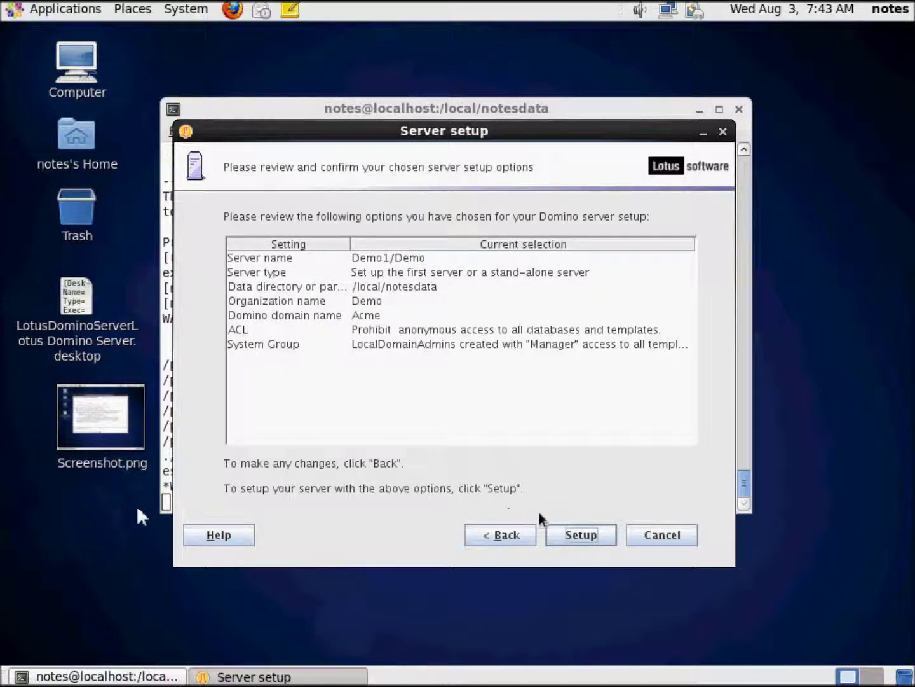
Step: Run the server setup with the reviewed options and close the wizard when complete
{"action": "left_click", "coordinate": [571, 538]}
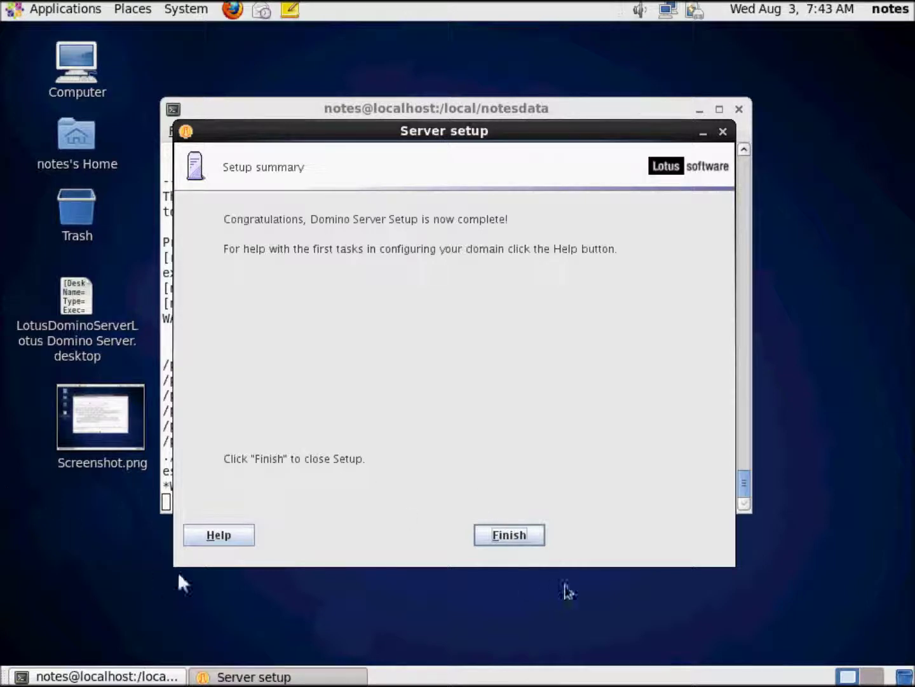
{"action": "left_click", "coordinate": [515, 538]}
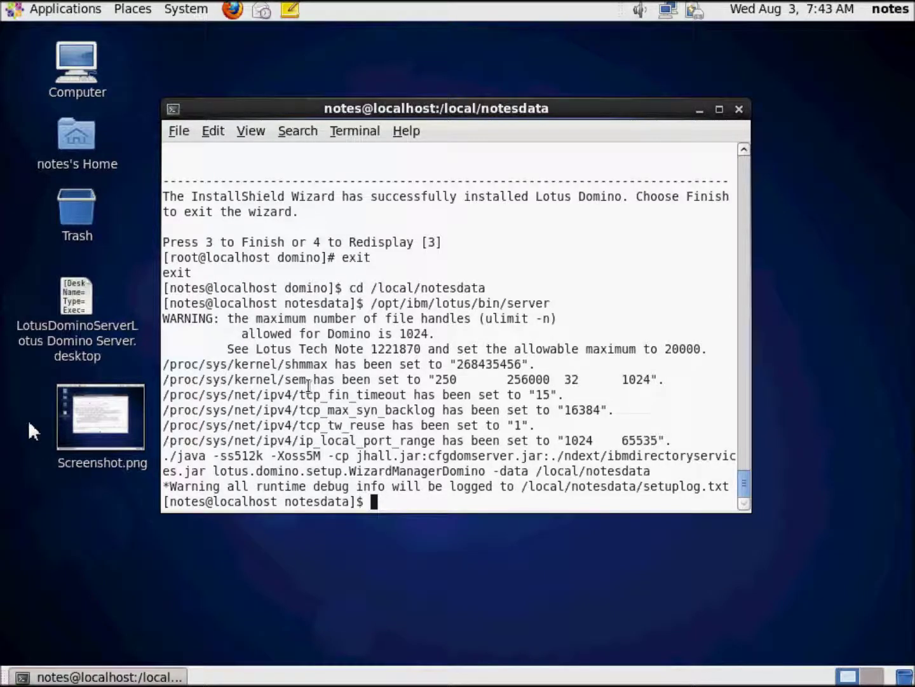
Step: End the terminal session with exit, closing GNOME Terminal
{"action": "key", "text": "Return"}
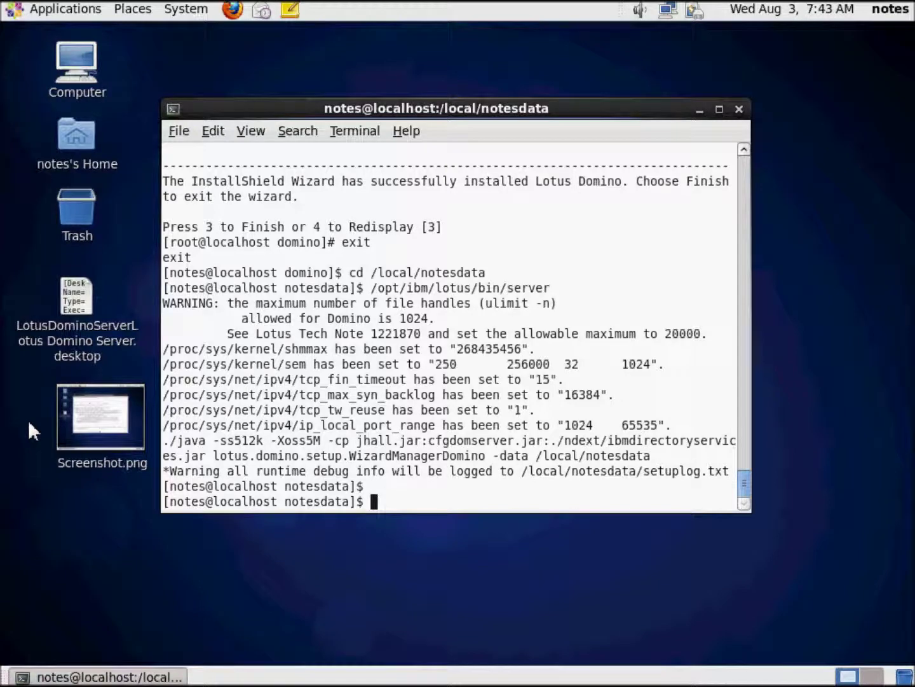
{"action": "type", "text": "exit"}
{"action": "key", "text": "Return"}
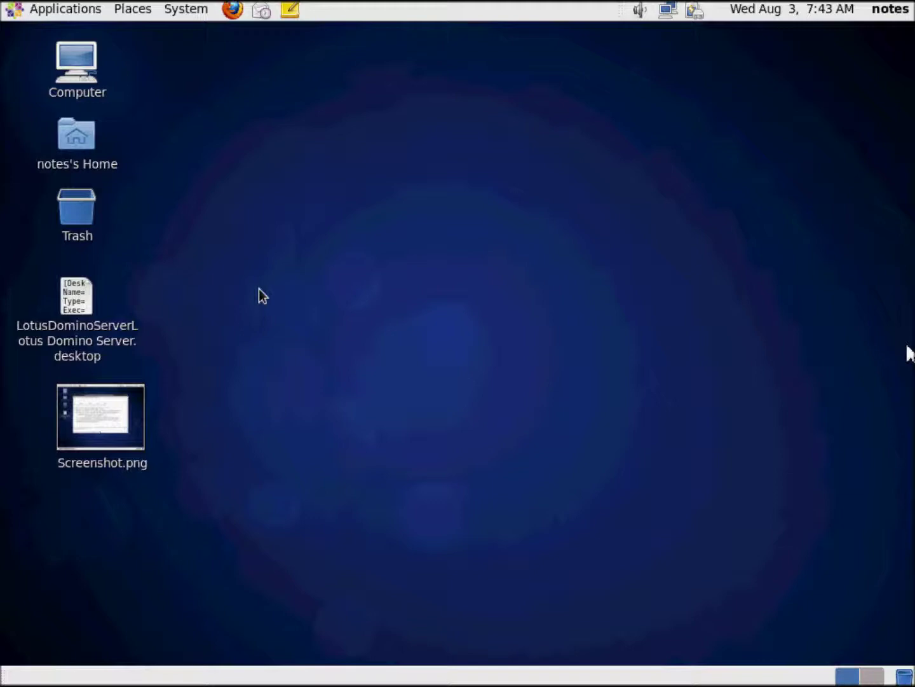
Step: Move the old Screenshot.png to the Trash and launch the Lotus Domino Server desktop launcher
{"action": "left_click", "coordinate": [81, 307]}
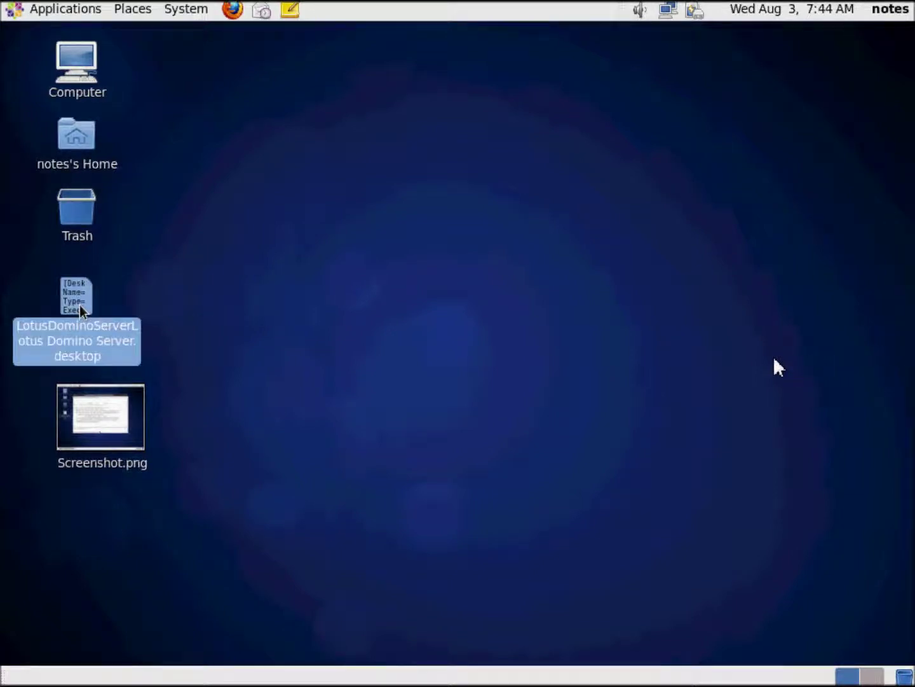
{"action": "left_click", "coordinate": [143, 466]}
{"action": "left_click", "coordinate": [237, 462]}
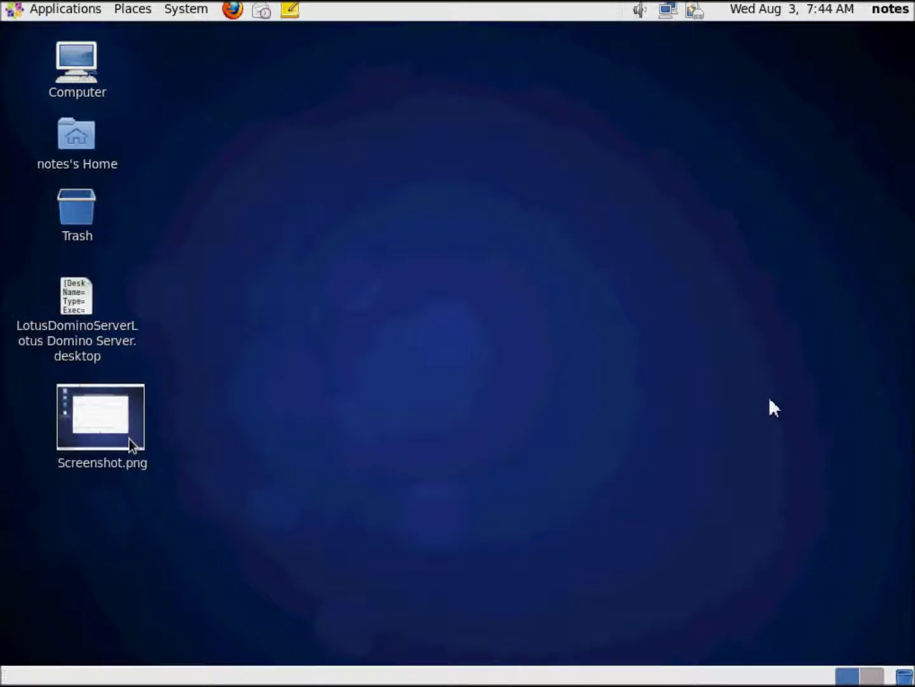
{"action": "left_click", "coordinate": [112, 436]}
{"action": "key", "text": "Delete"}
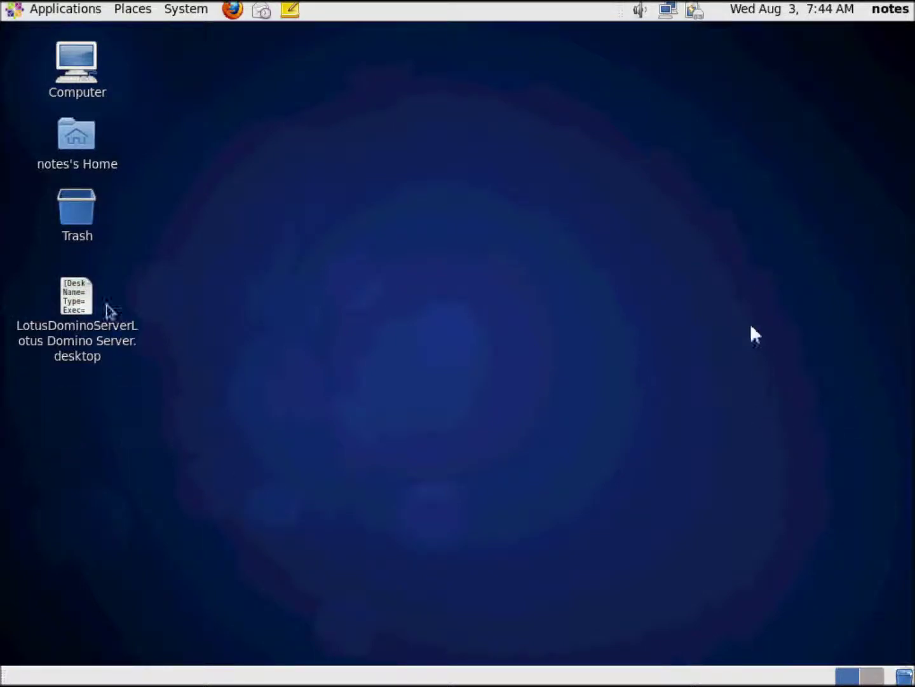
{"action": "left_click", "coordinate": [86, 310]}
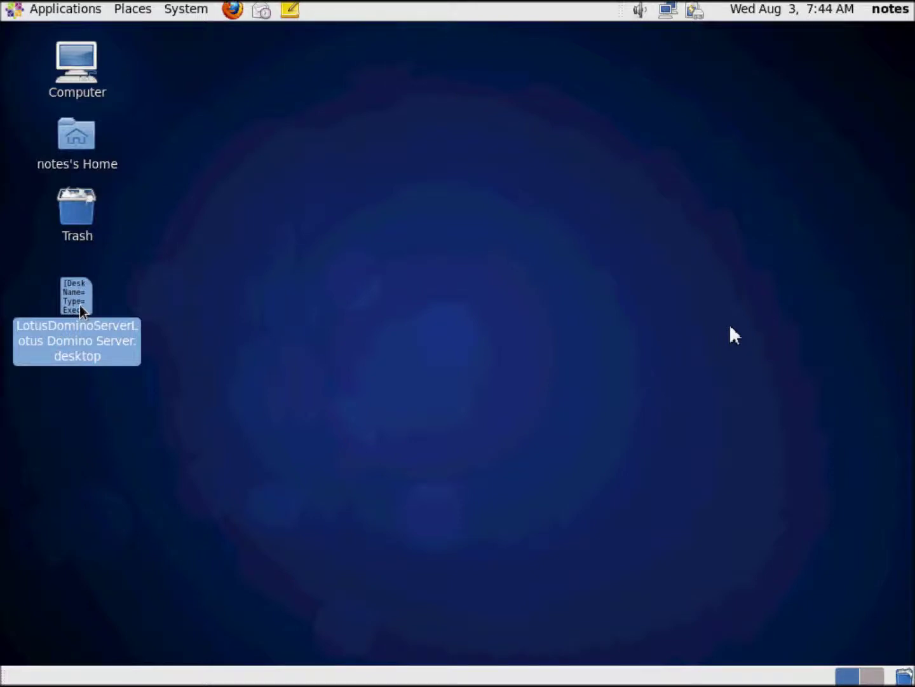
{"action": "double_click", "coordinate": [80, 310]}
Step: Mark the LotusDominoServer launcher as trusted and run the renamed Lotus Domino Server launcher
{"action": "left_click_drag", "start_coordinate": [374, 283], "coordinate": [341, 247]}
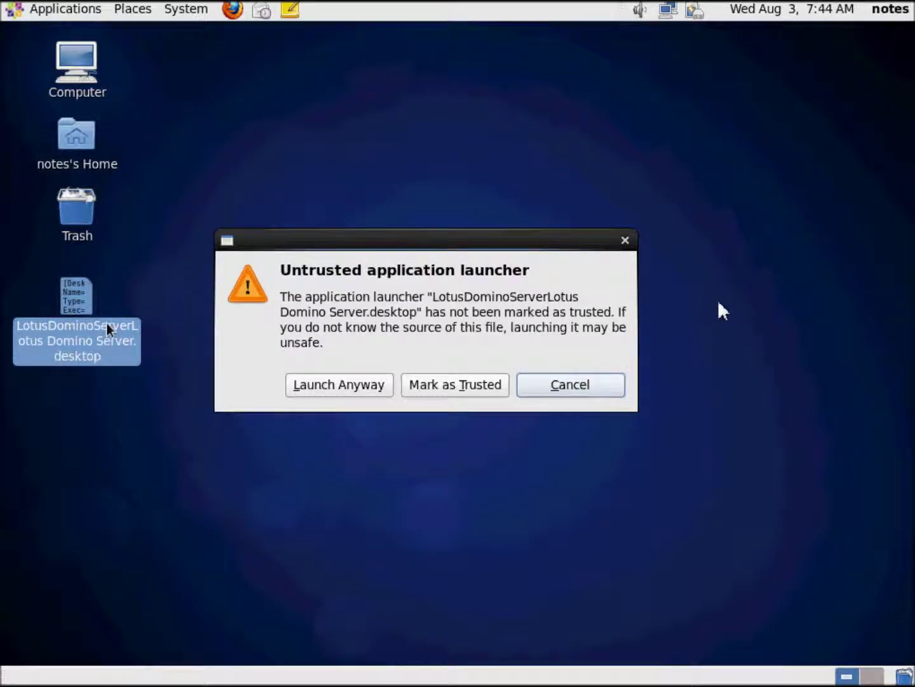
{"action": "left_click_drag", "start_coordinate": [329, 242], "coordinate": [380, 198]}
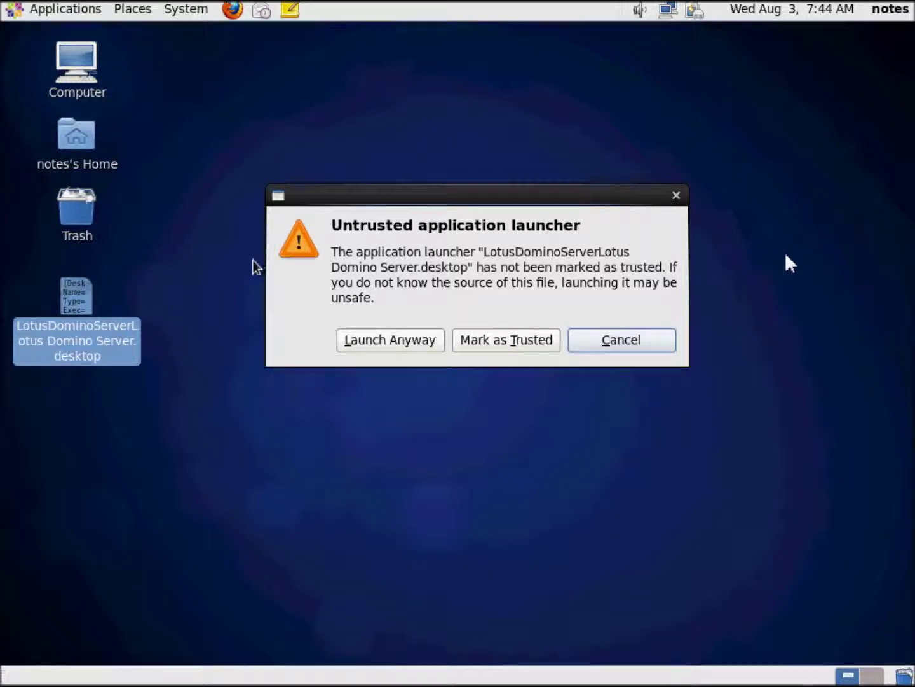
{"action": "left_click", "coordinate": [497, 338]}
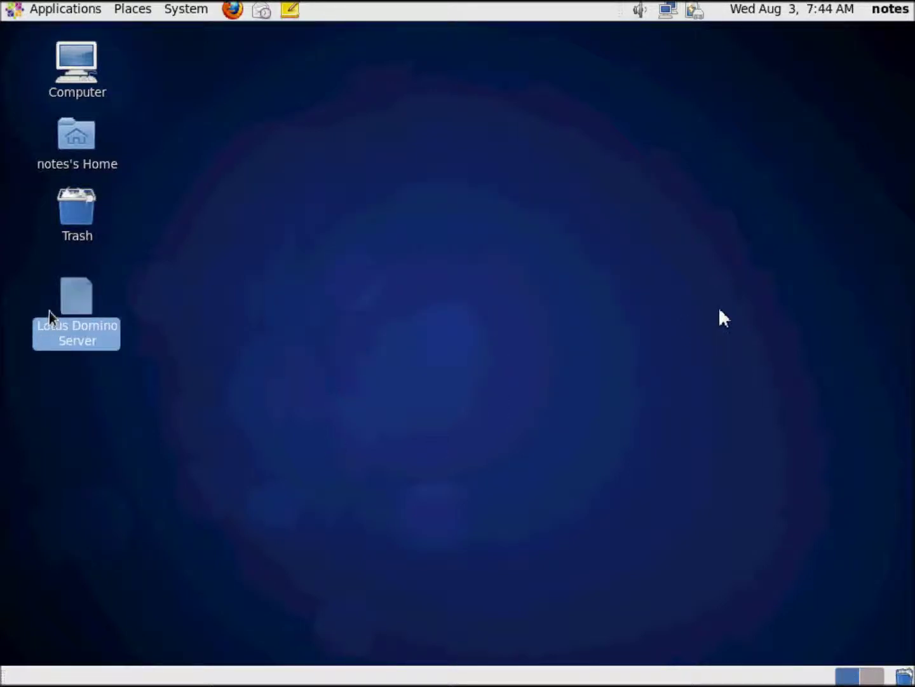
{"action": "left_click", "coordinate": [99, 333]}
{"action": "double_click", "coordinate": [69, 318]}
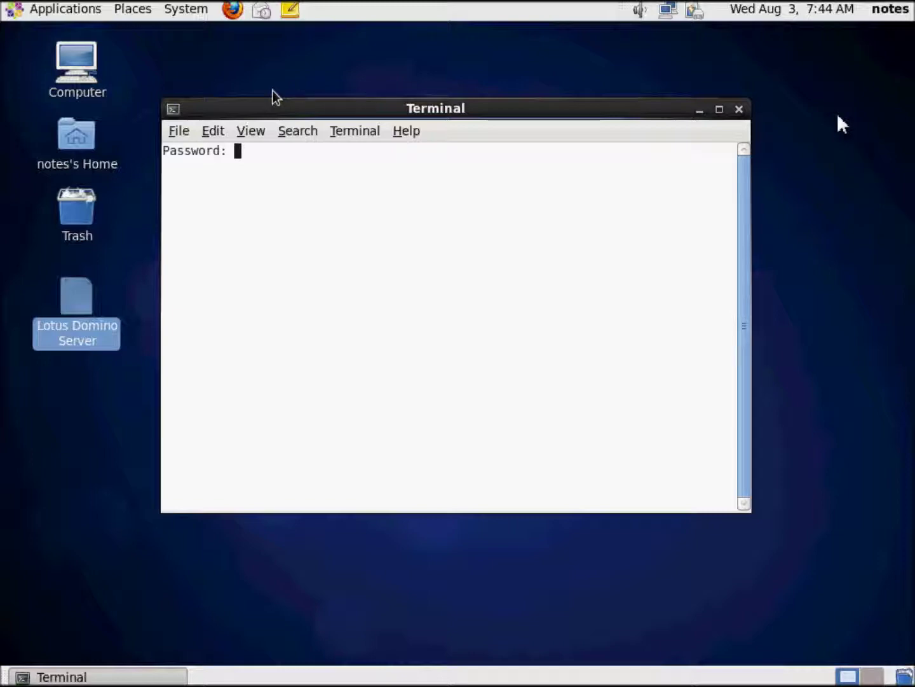
Step: Submit the password to start the server and save Screenshot.png of the startup log
{"action": "key", "text": "Return"}
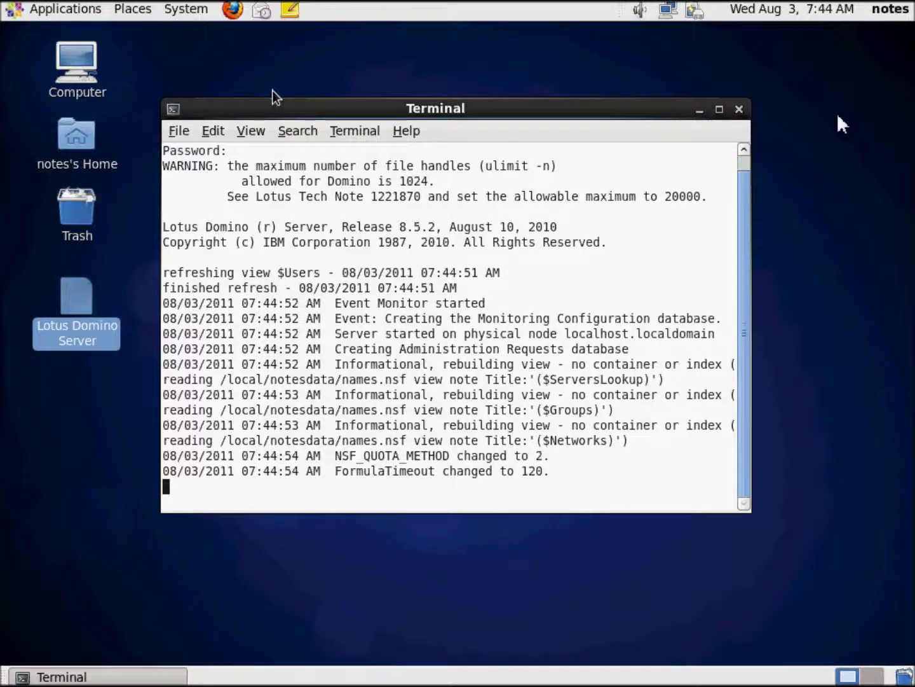
{"action": "key", "text": "Print"}
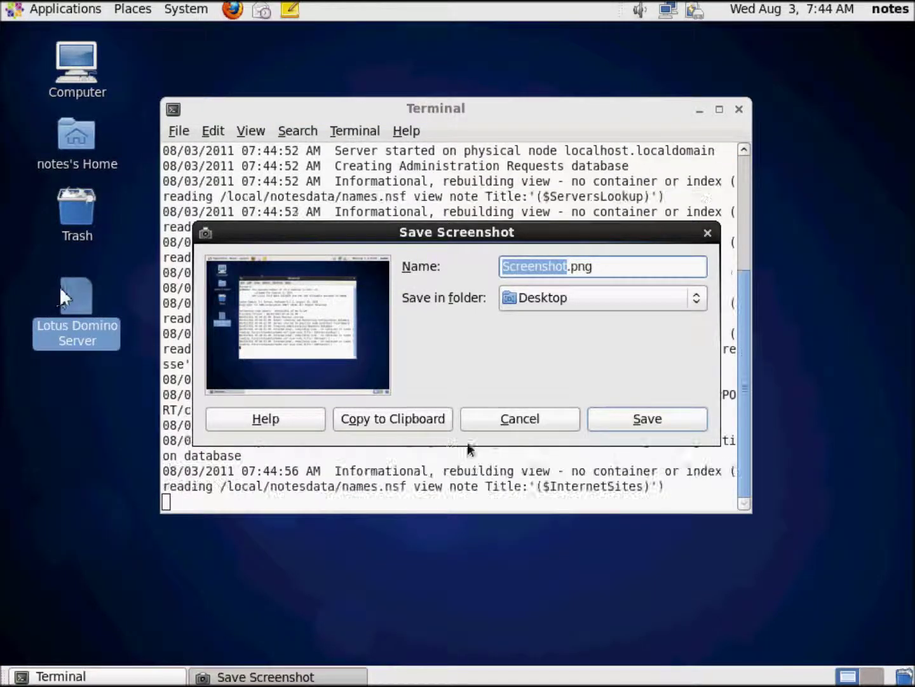
{"action": "left_click", "coordinate": [633, 416]}
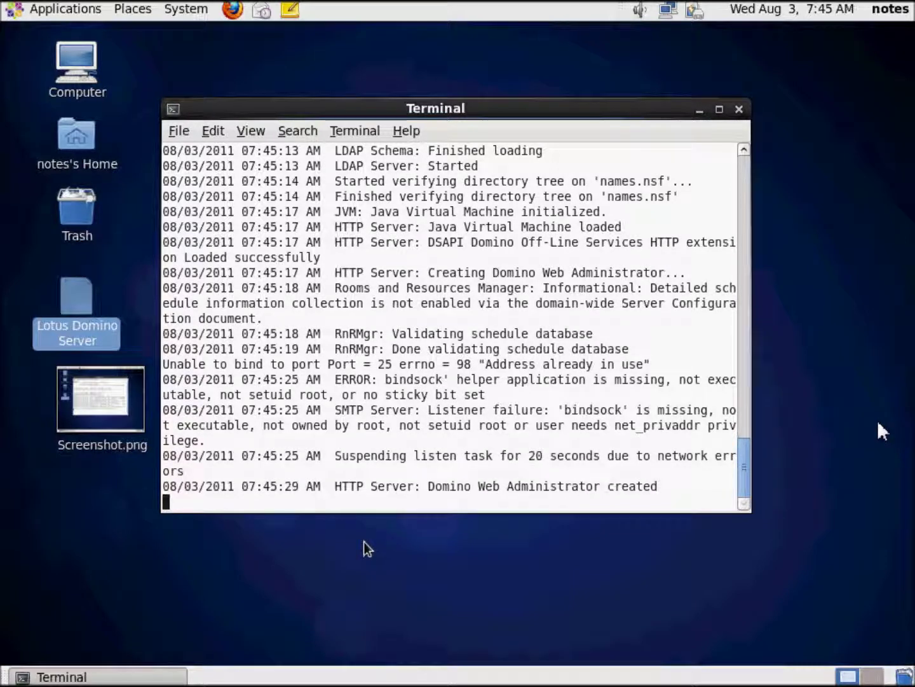
Step: Save Screenshot-1.png of the startup errors, then open Screenshot.png
{"action": "key", "text": "Print"}
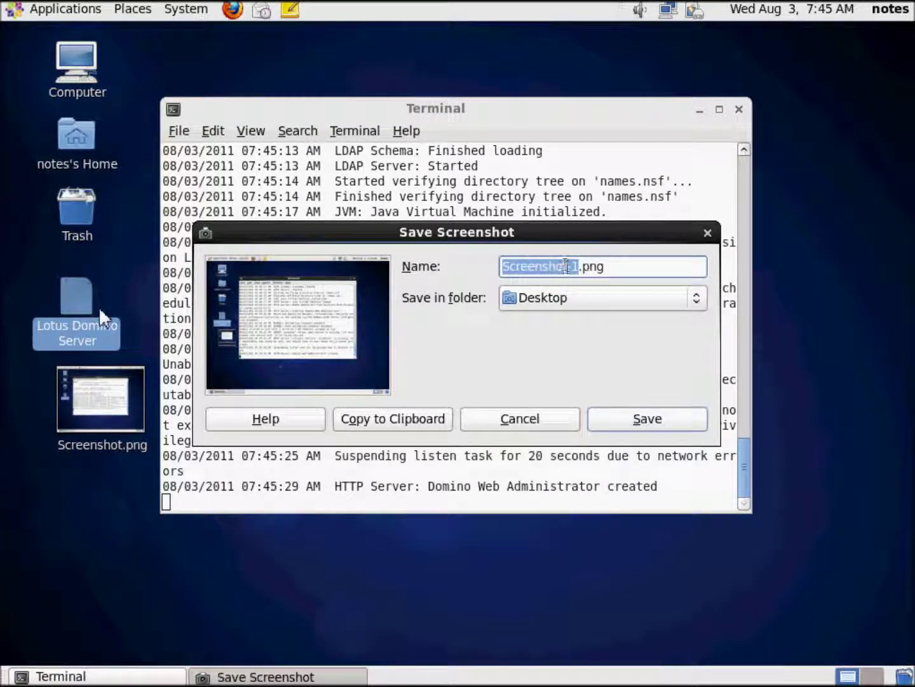
{"action": "left_click", "coordinate": [635, 422]}
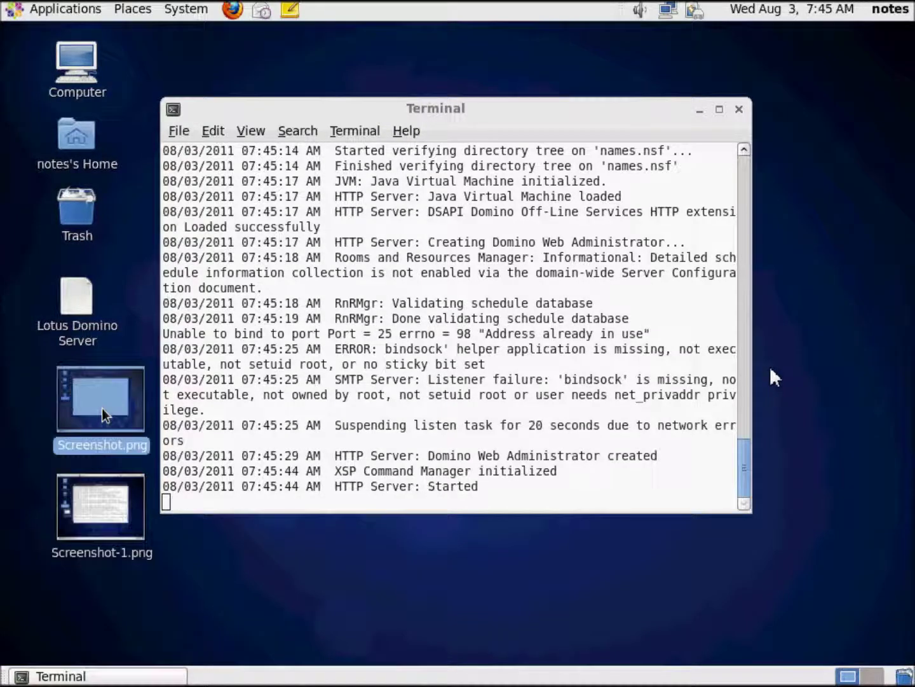
{"action": "double_click", "coordinate": [103, 415]}
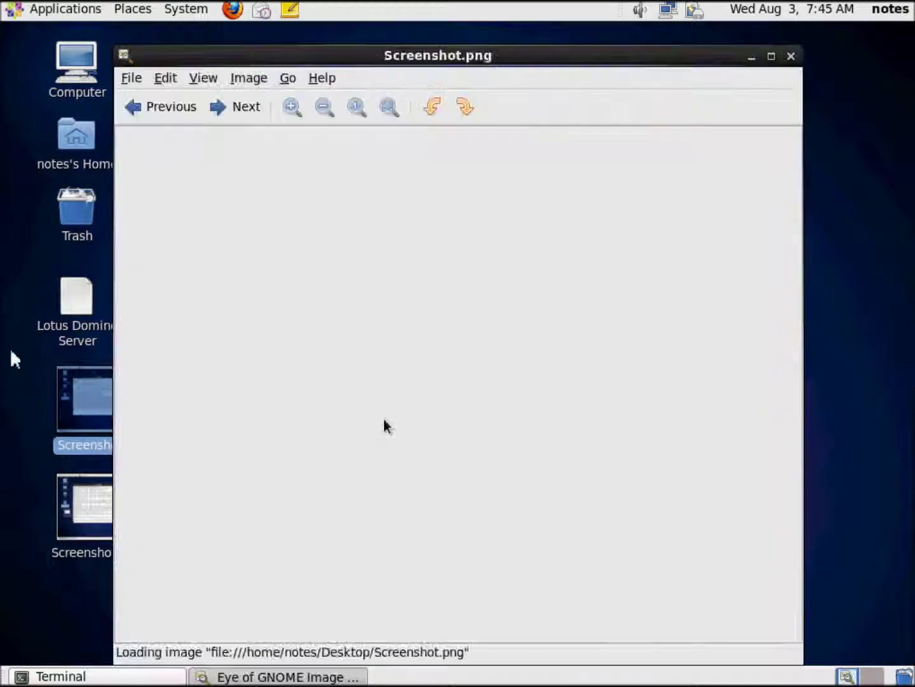
Step: Zoom into the captured startup log in Screenshot.png, then launch Firefox from the top panel
{"action": "scroll", "coordinate": [386, 315], "scroll_direction": "up", "scroll_amount": 4}
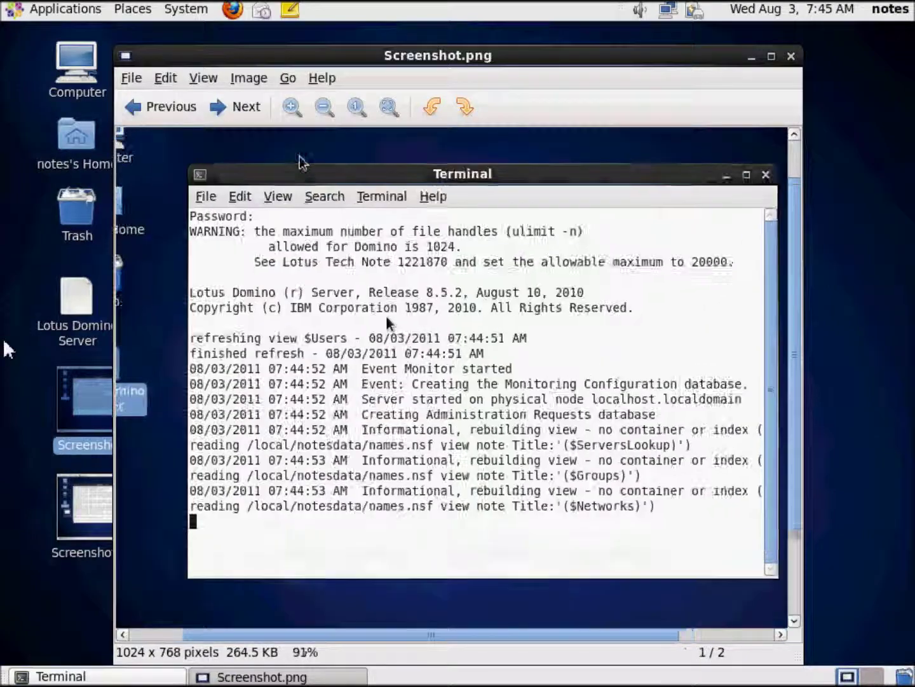
{"action": "scroll", "coordinate": [385, 314], "scroll_direction": "up", "scroll_amount": 3}
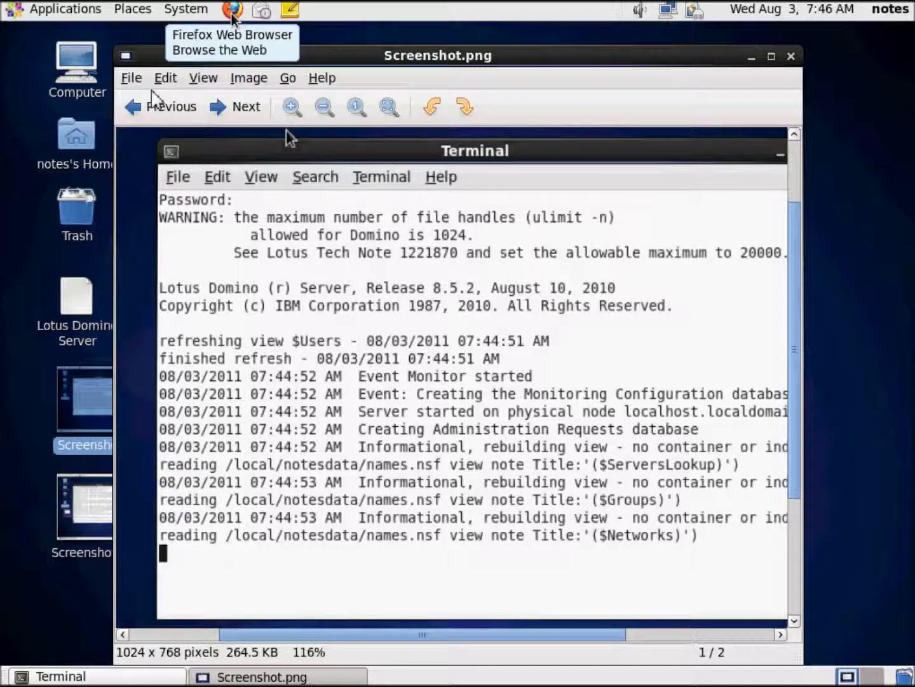
{"action": "left_click", "coordinate": [231, 16]}
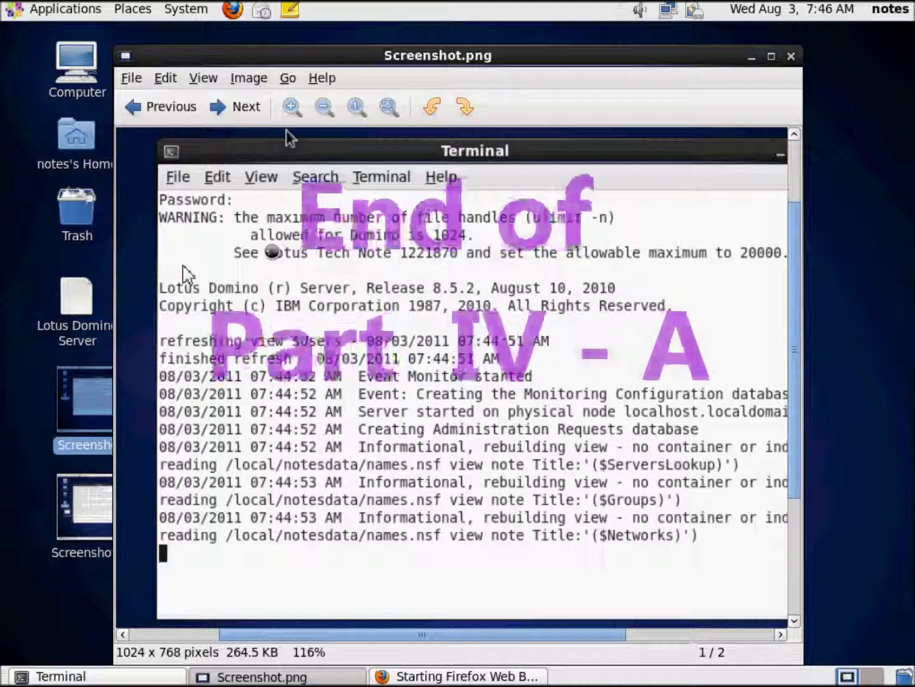